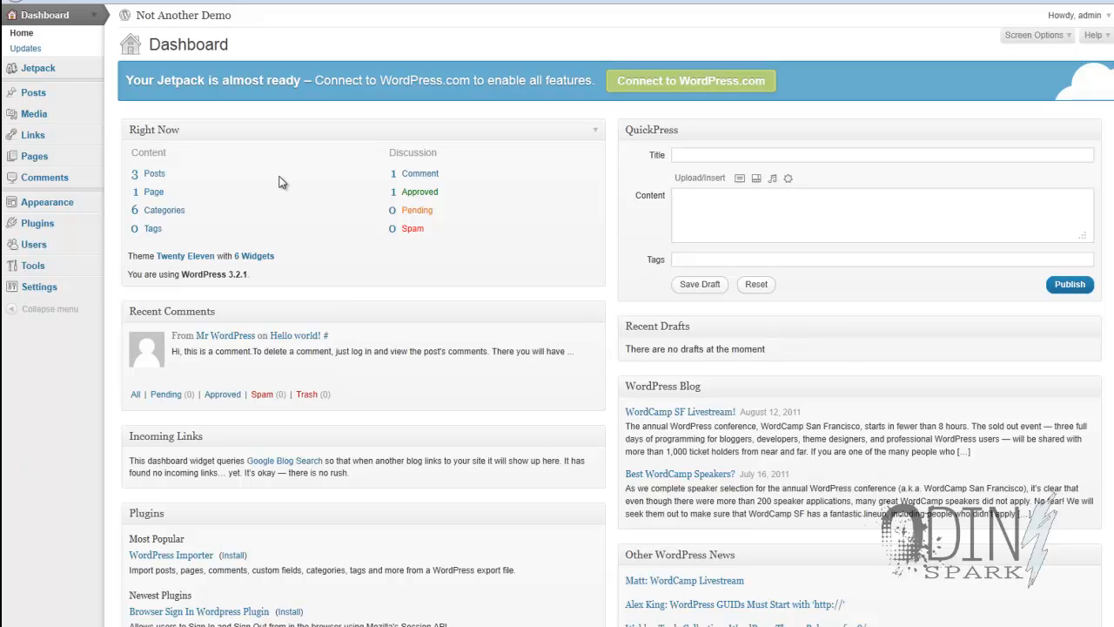
Step: Open the list of installed plugins and deactivate Jetpack by WordPress.com
click(38, 224)
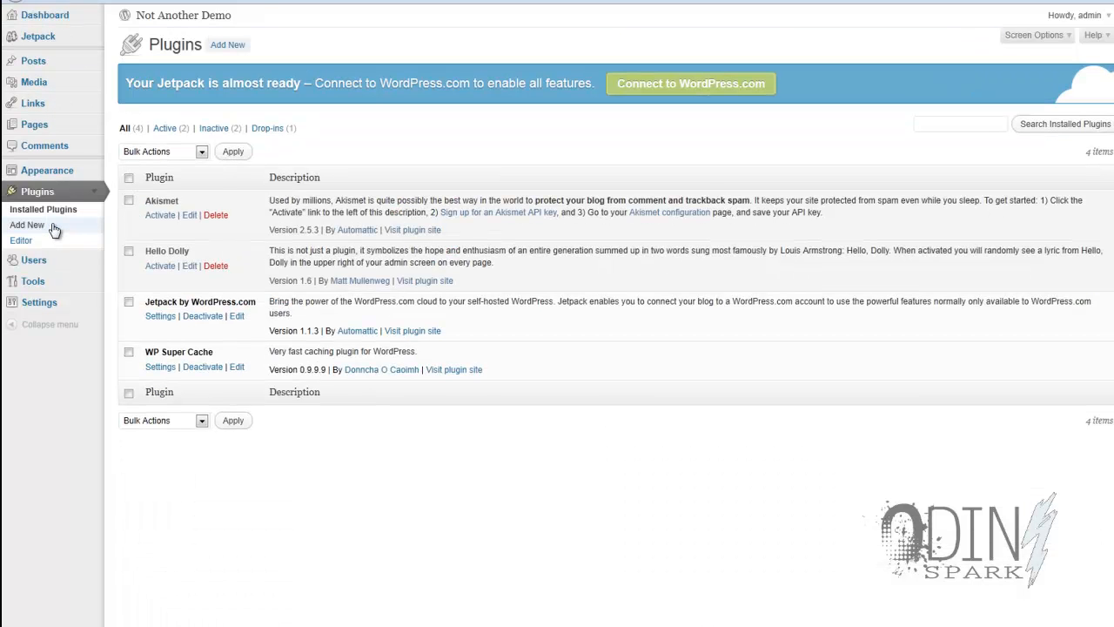
click(203, 316)
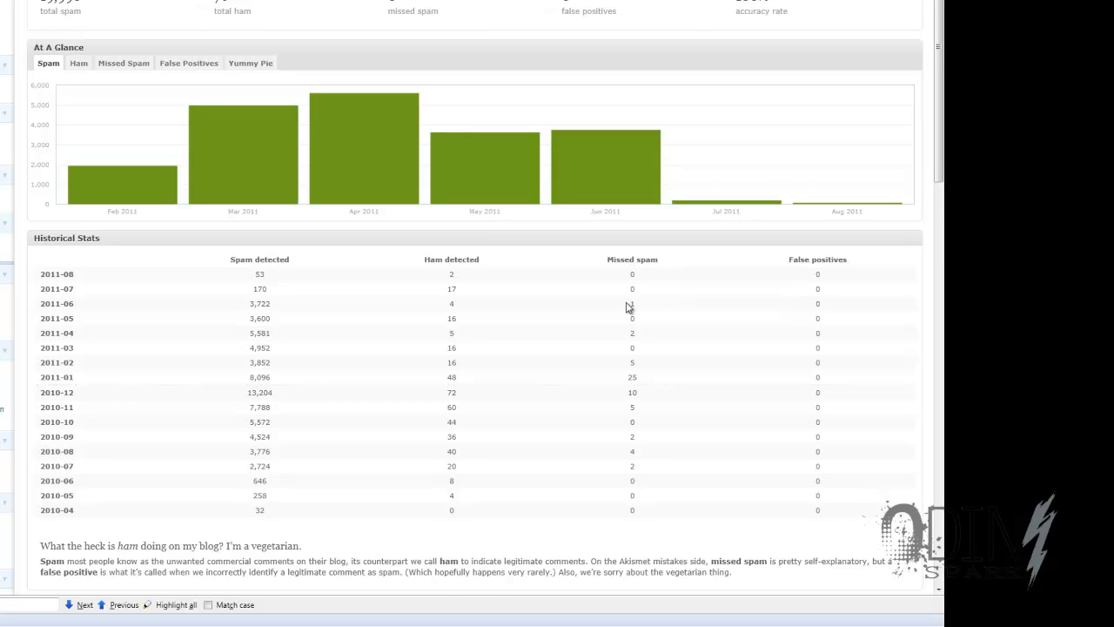
Step: Open the comments list of the blog whose spam statistics are shown and look through the submitted comments
click(2, 256)
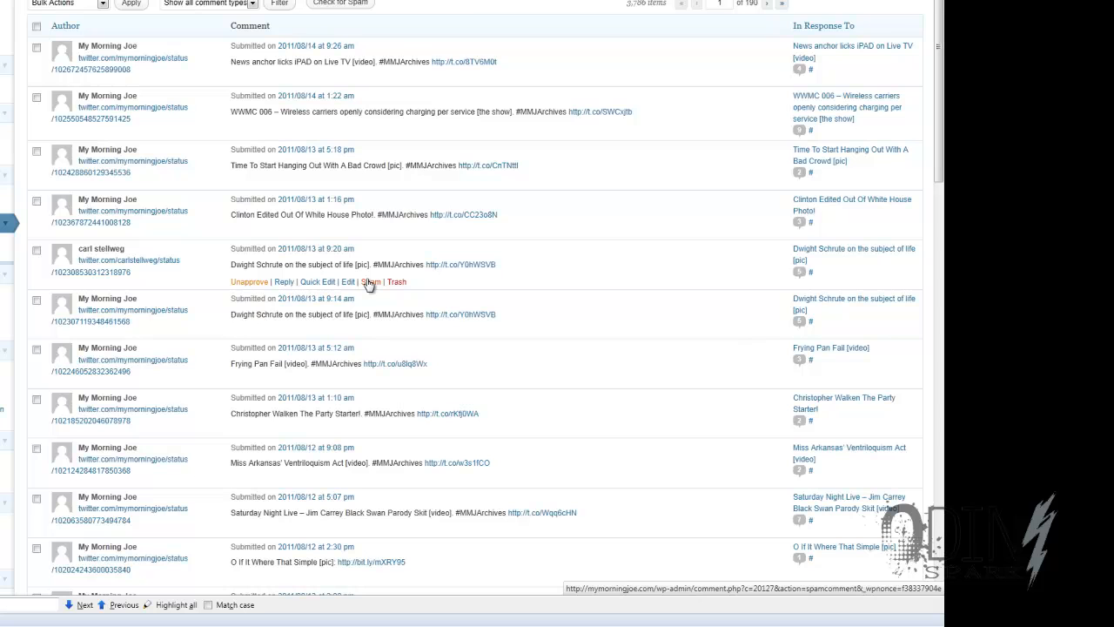
scroll(600, 221, down, 3)
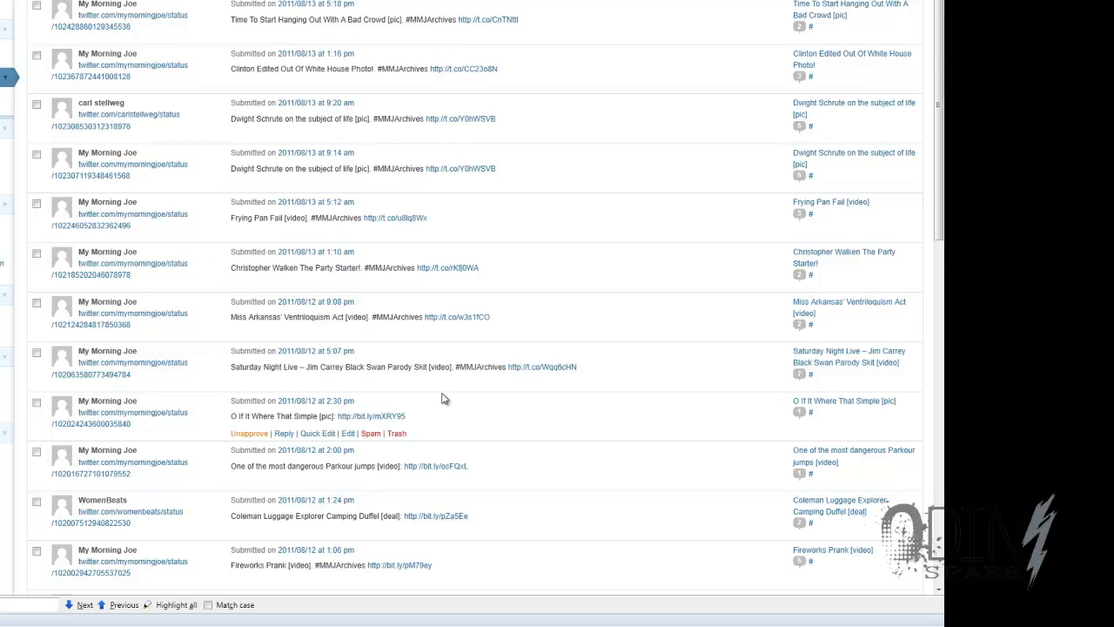
scroll(442, 399, down, 9)
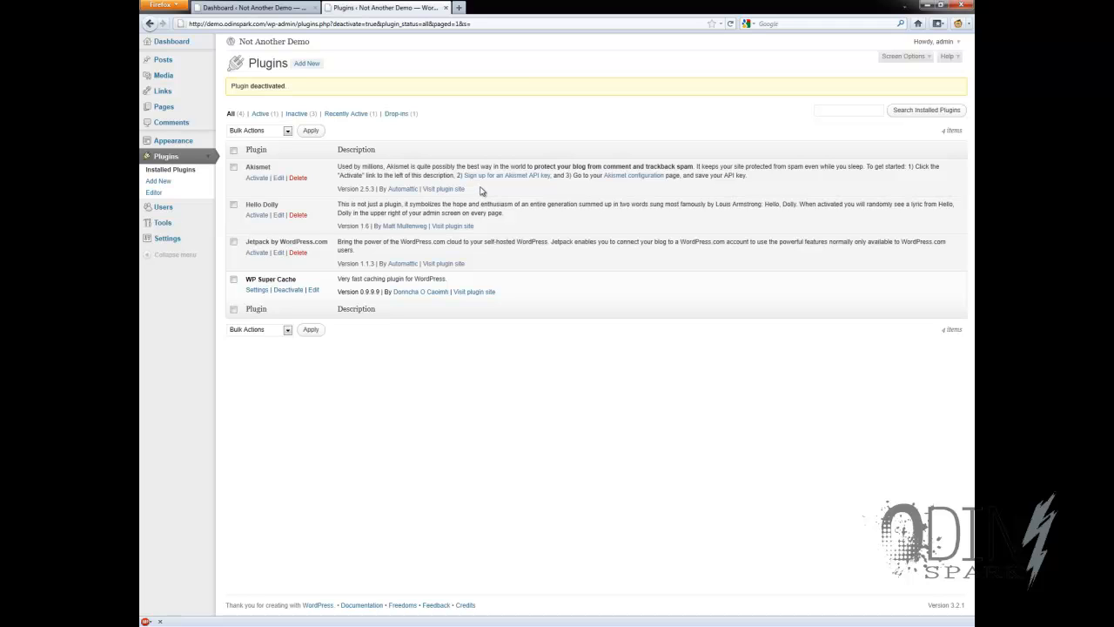
Step: Activate the Akismet plugin and open its configuration page at the API key entry
click(257, 178)
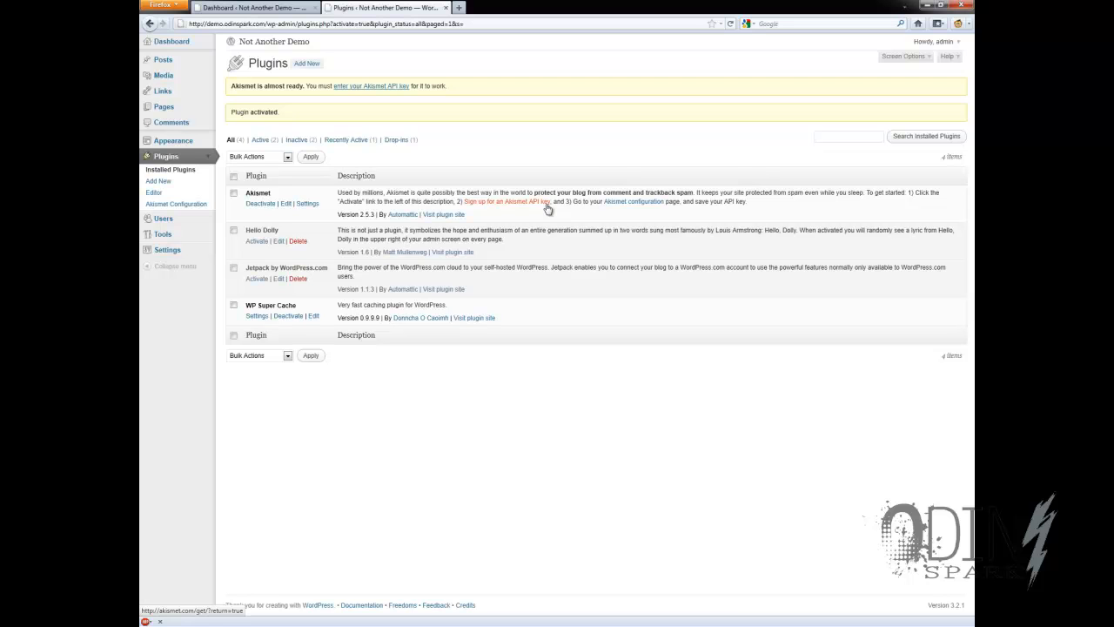
click(623, 209)
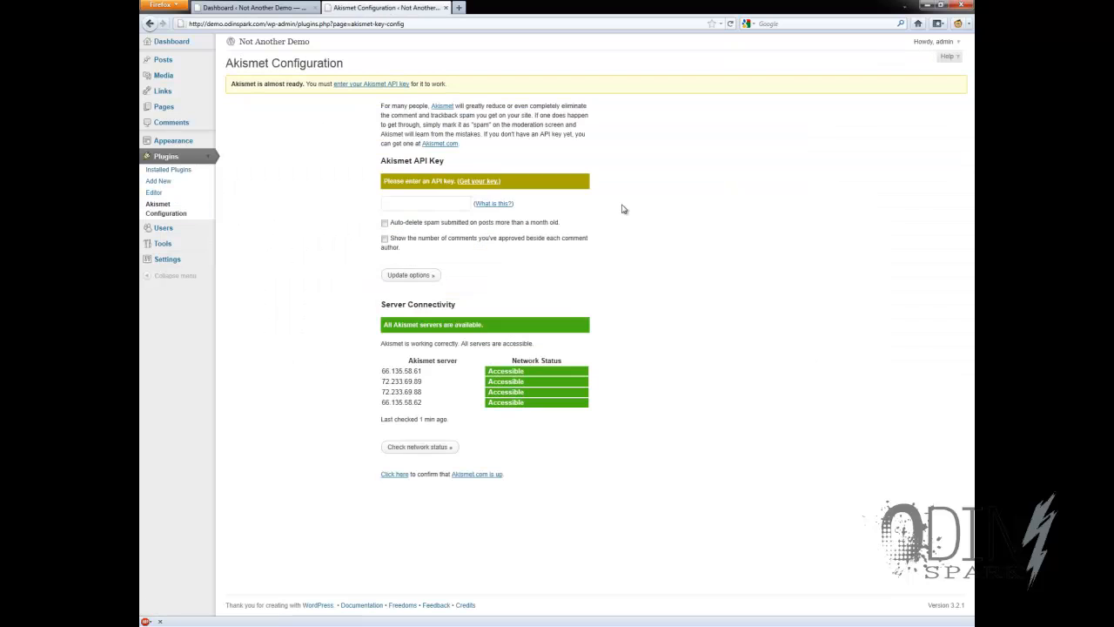
click(454, 203)
Step: Search for new plugins by the term WP Auto Tagger
click(158, 182)
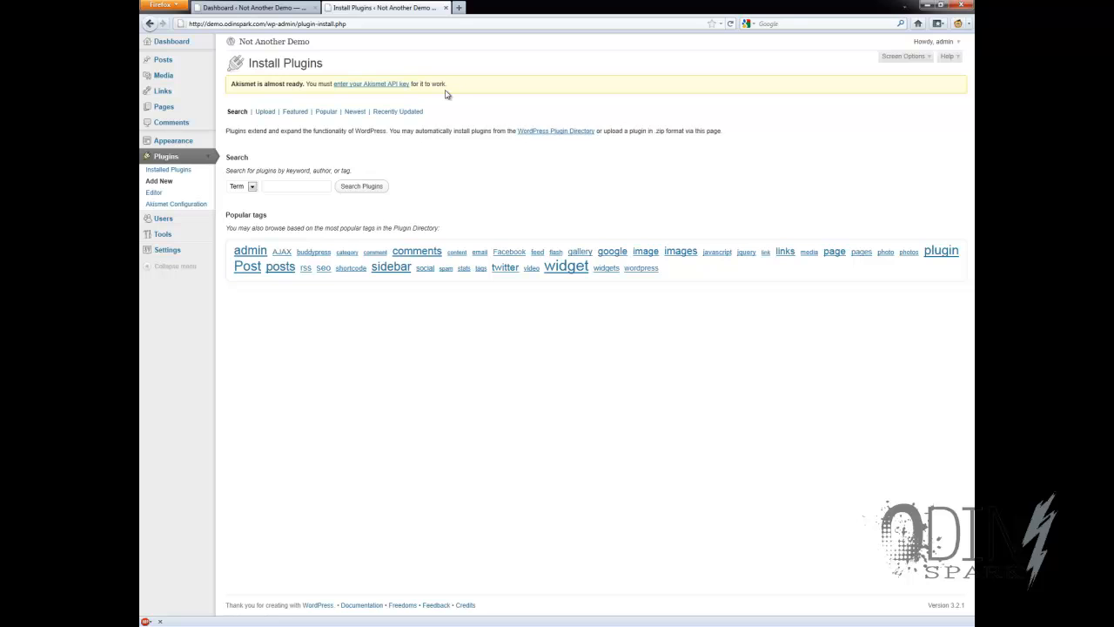
click(321, 184)
text(WP)
click(320, 198)
click(357, 190)
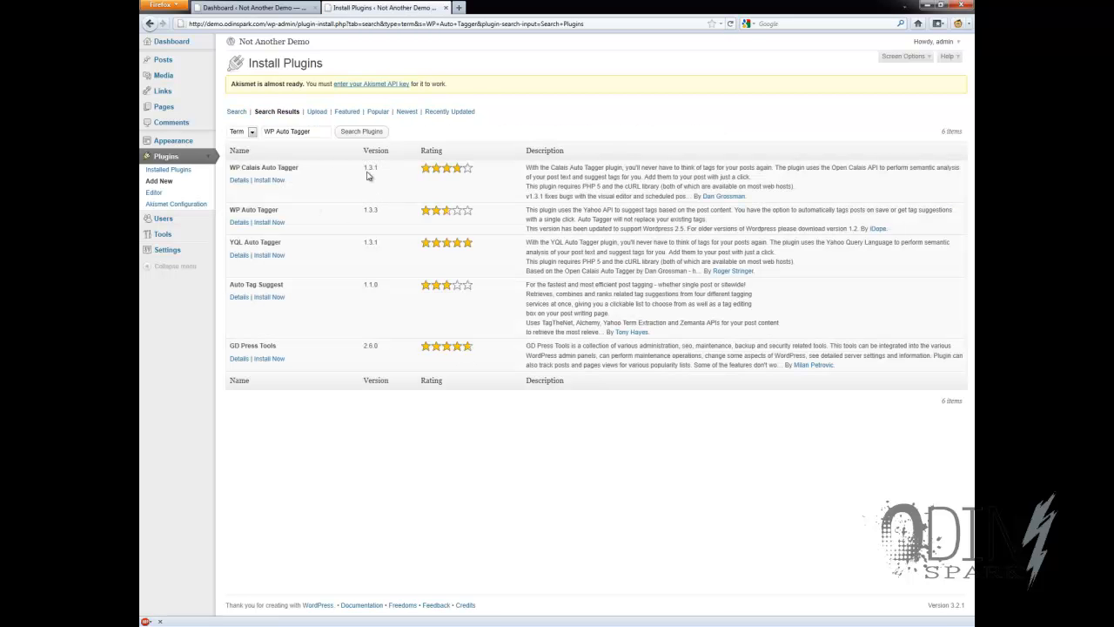
Step: Return to the plugin installer and run a fresh search for WP Auto Tagger
click(164, 183)
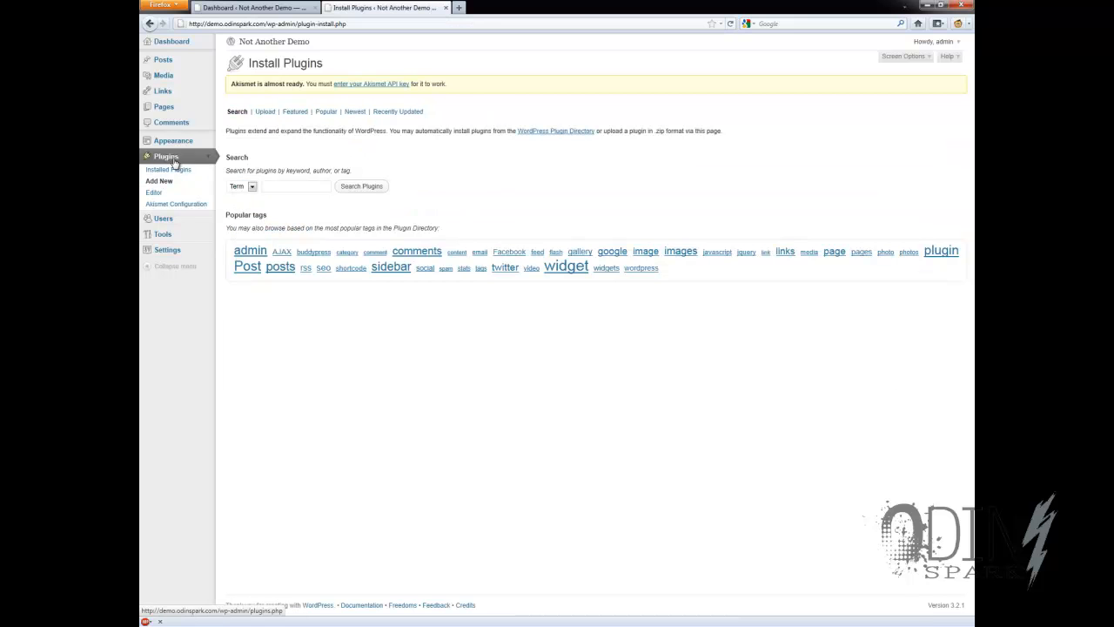
text(WP)
click(290, 199)
click(360, 186)
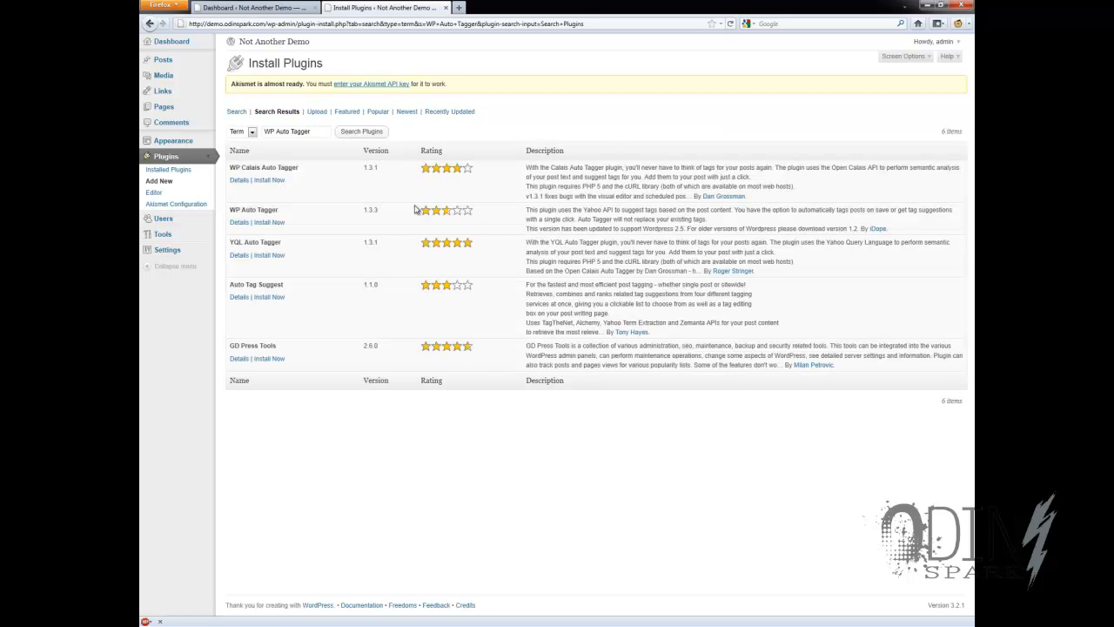
Step: Install the WP Auto Tagger plugin from the search results and activate it
click(267, 225)
click(558, 262)
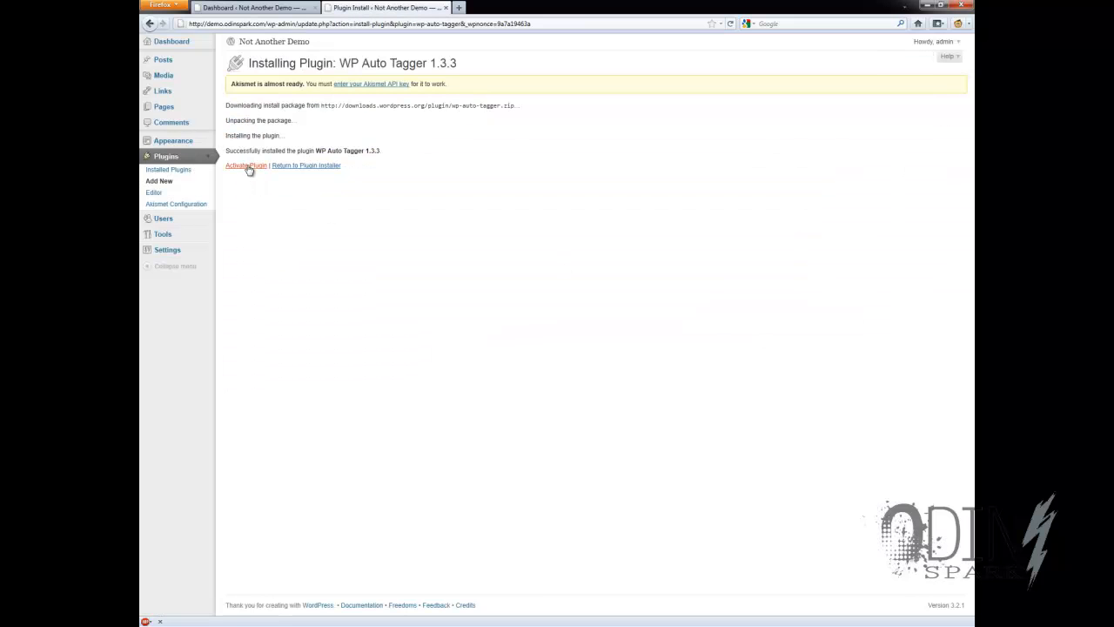
click(248, 168)
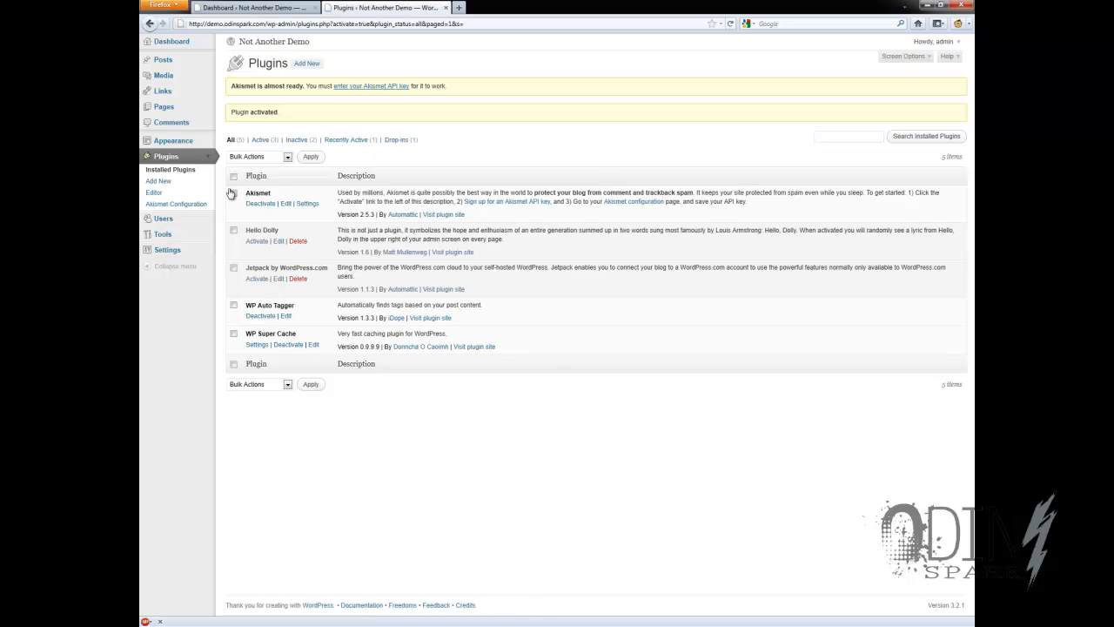
Step: Open the existing post "It's Comcastic!!!!" for editing and update it with auto-tagging on save enabled
click(164, 62)
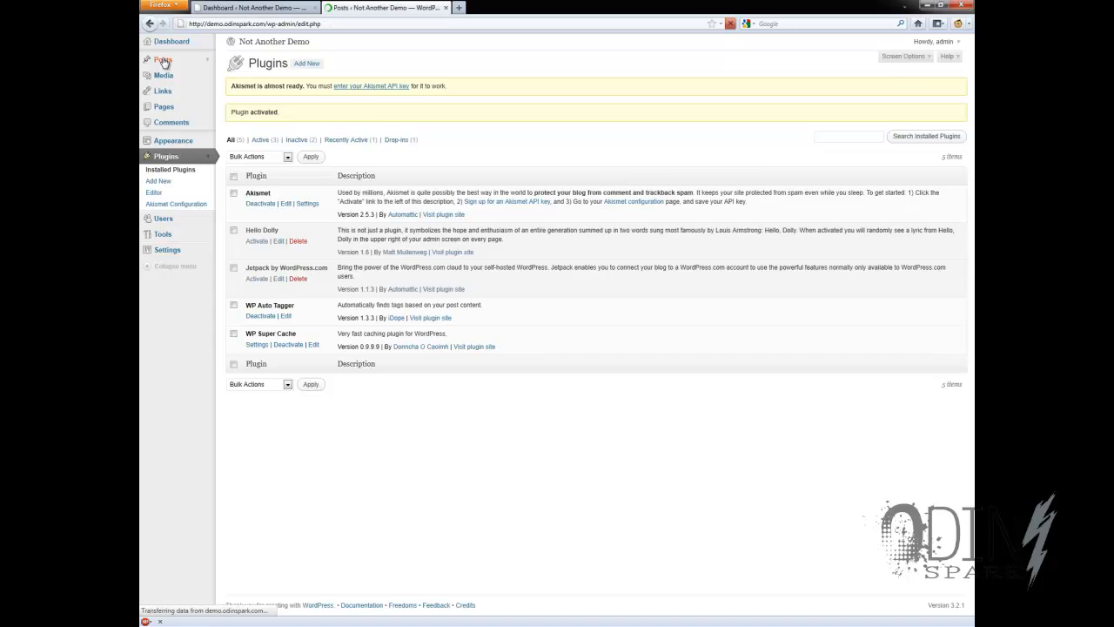
click(300, 64)
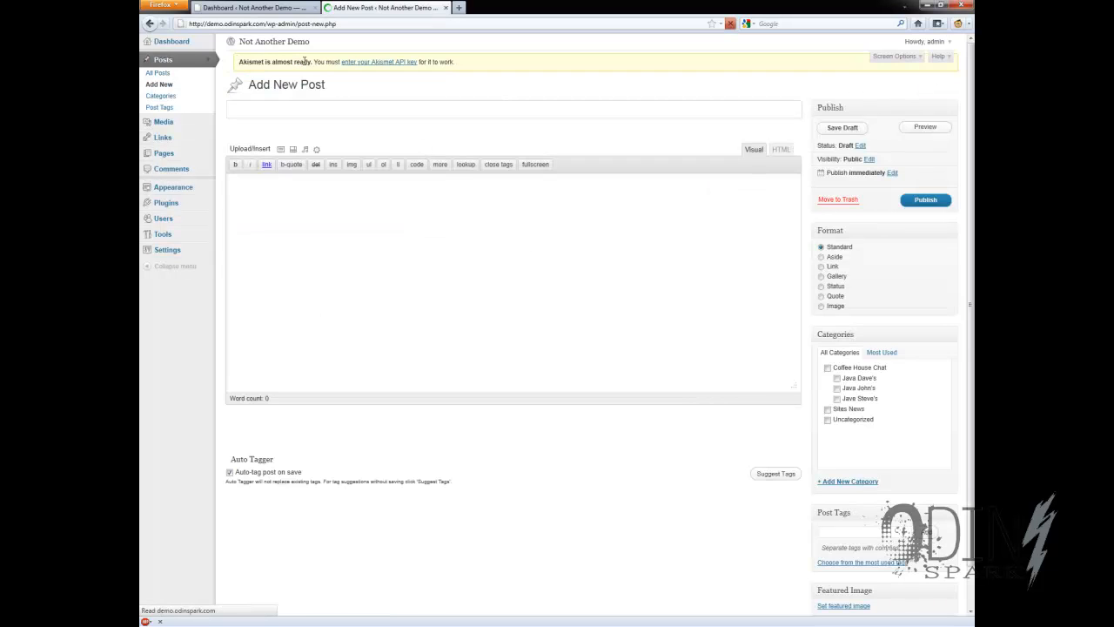
click(162, 74)
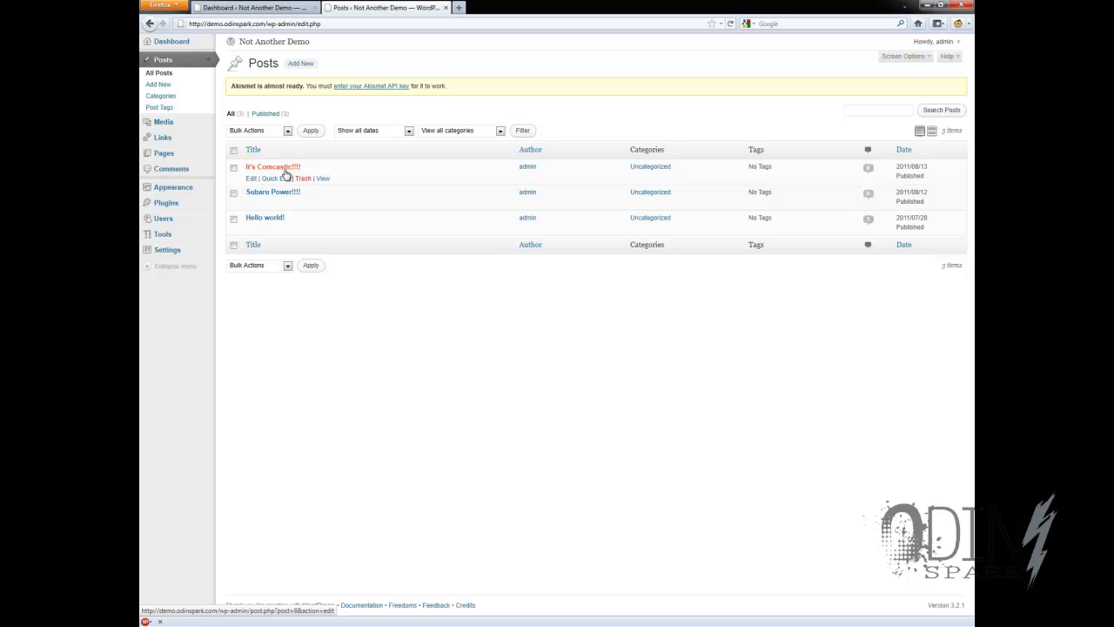
click(250, 179)
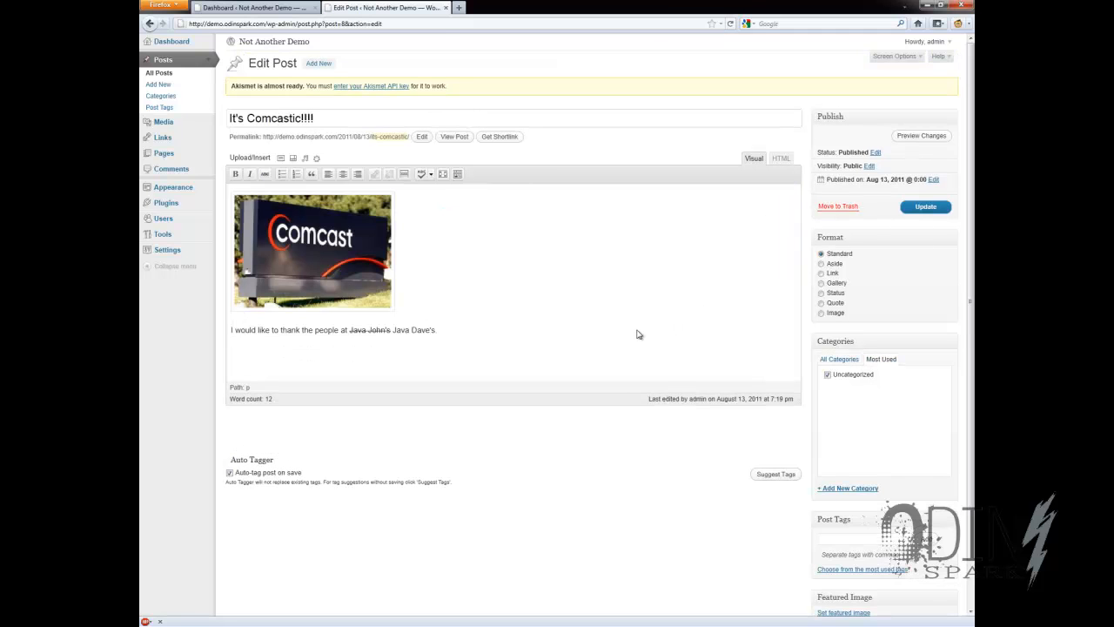
scroll(636, 333, down, 1)
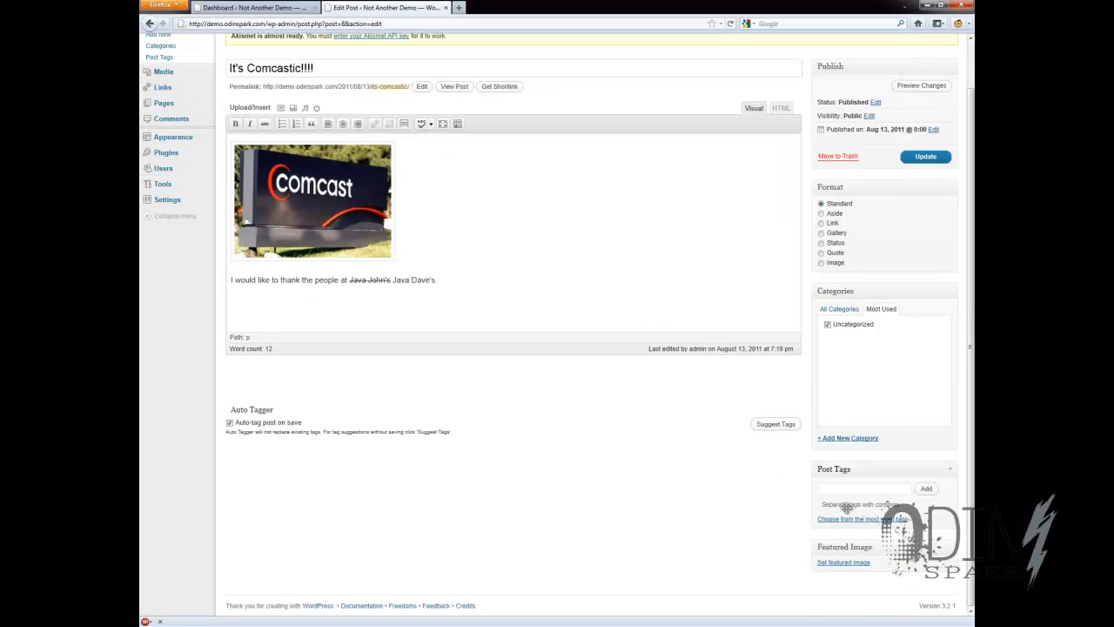
click(926, 158)
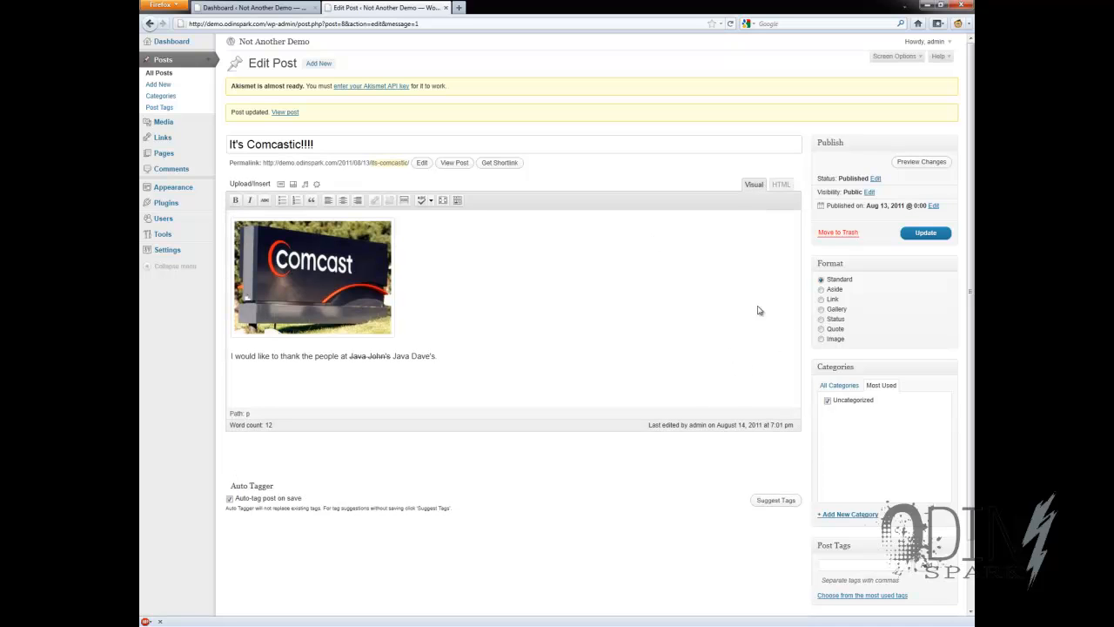
Step: Add "Comcast is coming to a Braves Game Near you!!!" to the end of the post's text and update the post
scroll(902, 469, down, 2)
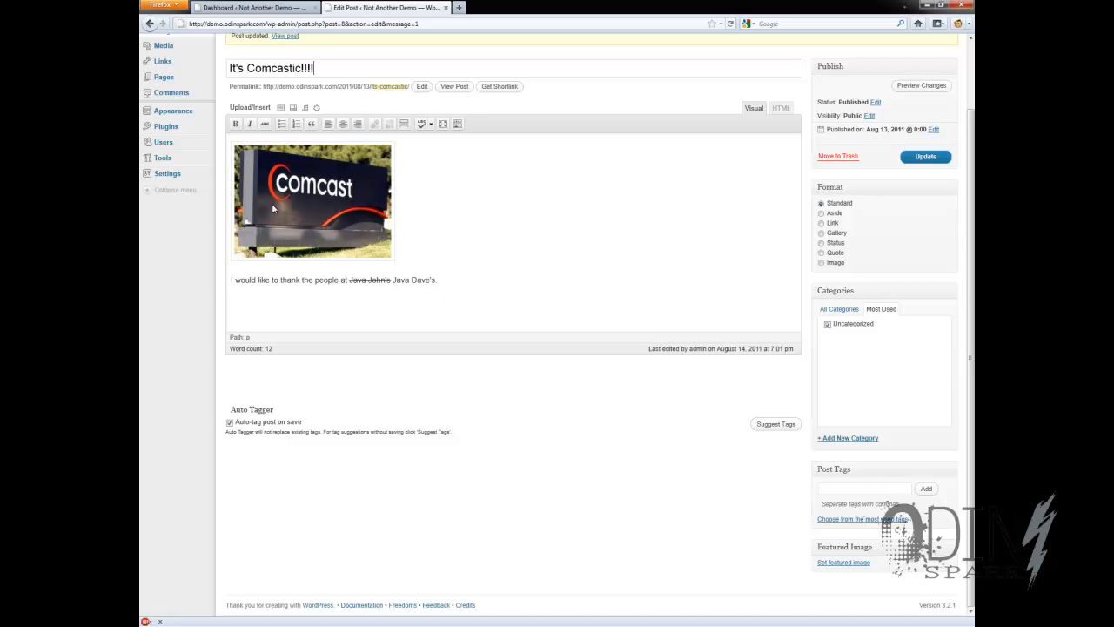
scroll(205, 139, up, 2)
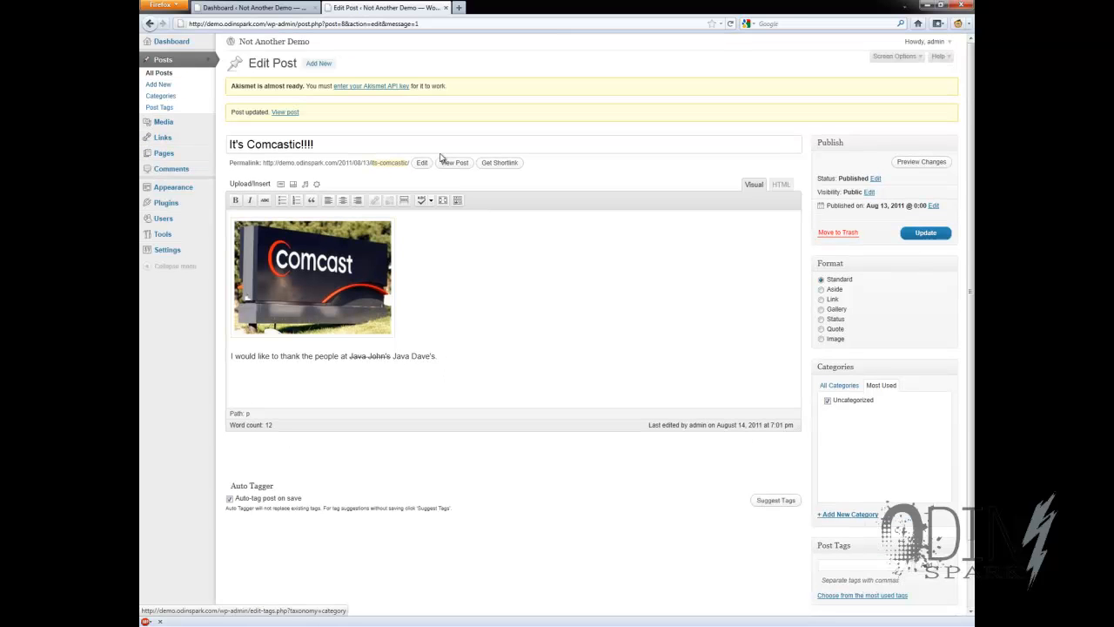
drag(451, 357, 232, 367)
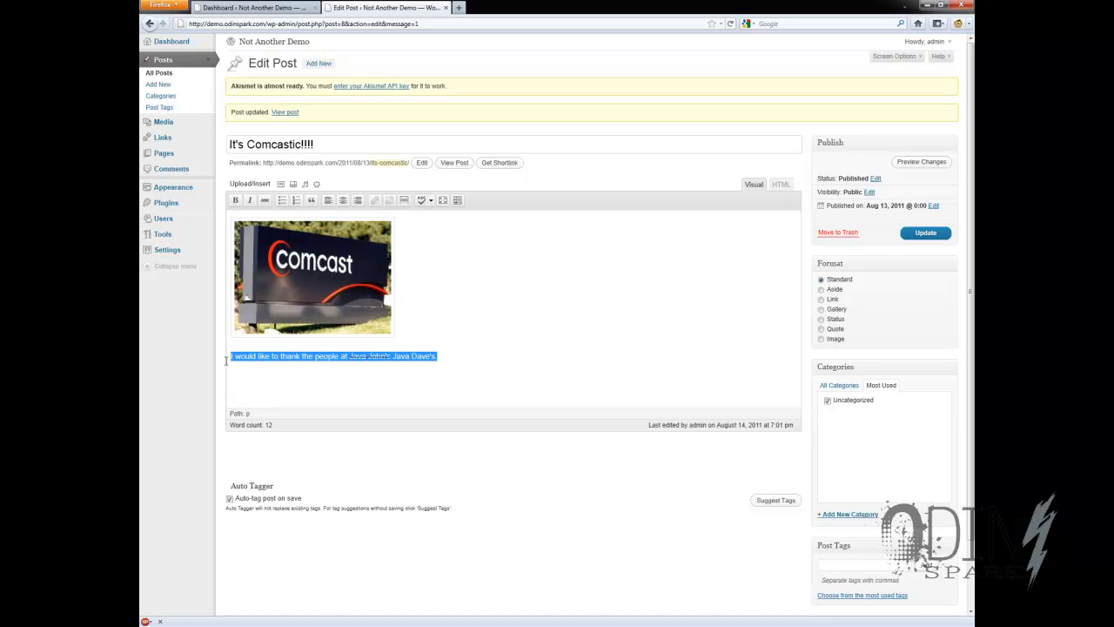
click(443, 362)
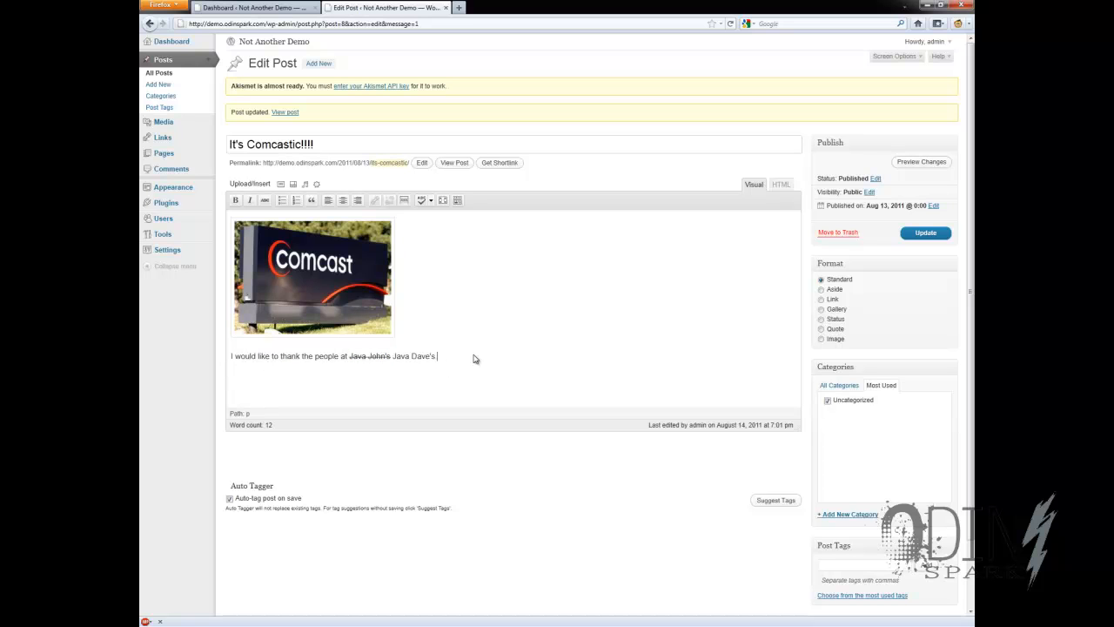
text(Comcast is coming to a Braves Game Near you!!!)
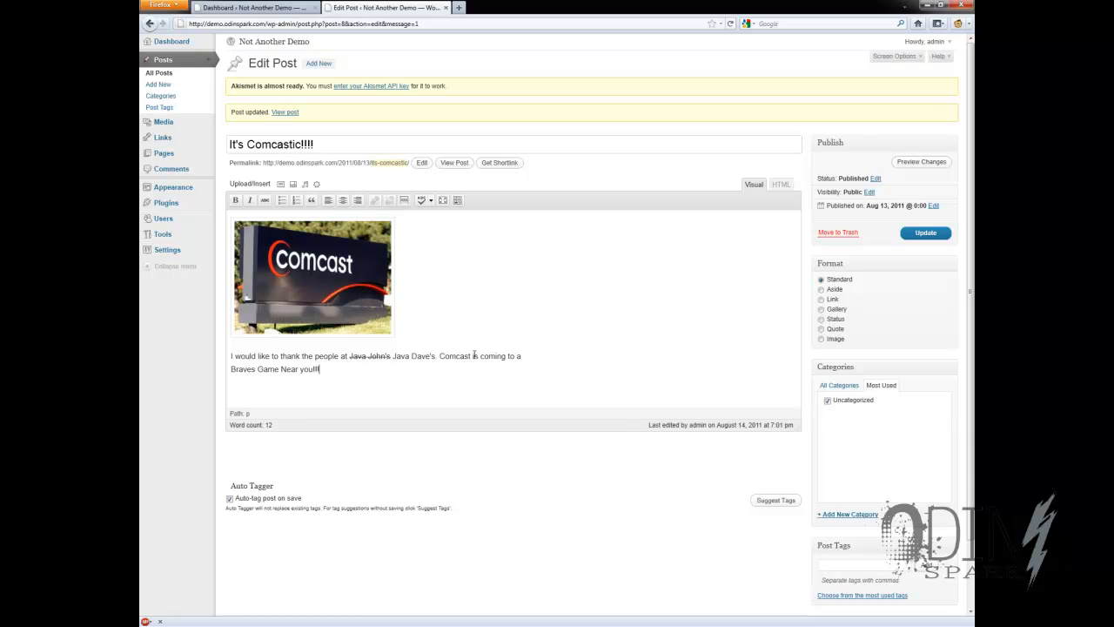
click(926, 233)
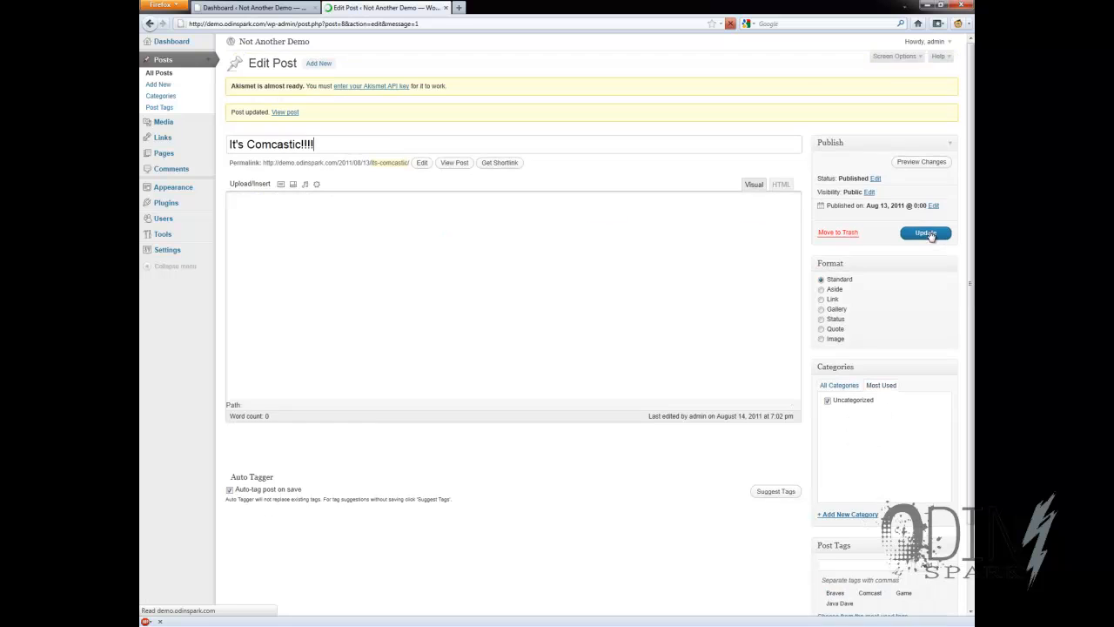
Step: View the published "It's Comcastic!!!!" post and examine the tags listed below its text
scroll(908, 386, down, 2)
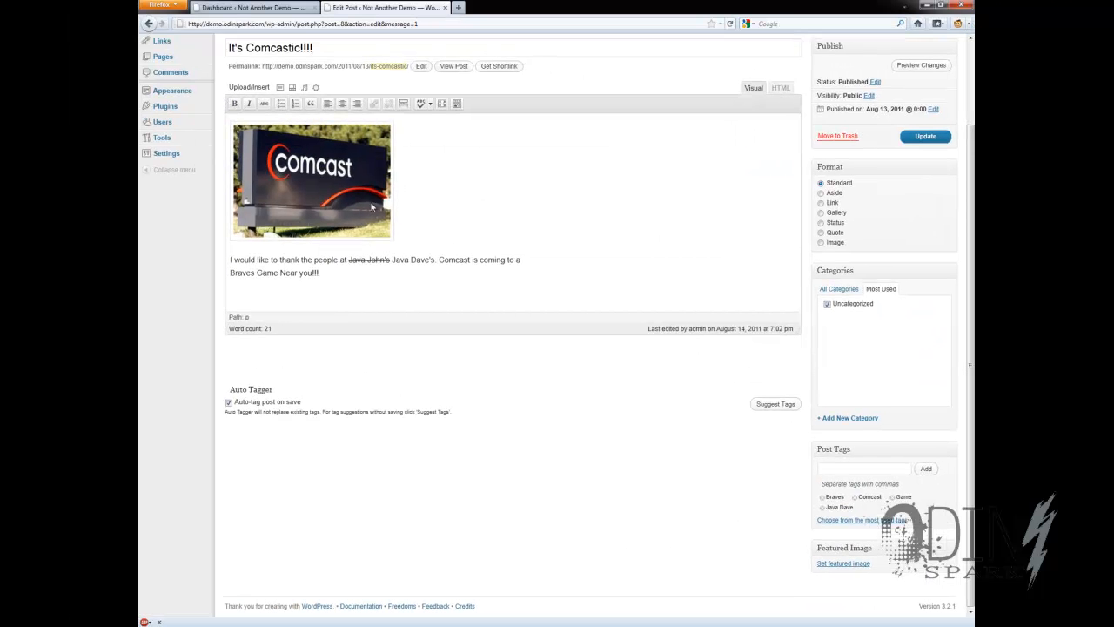
scroll(304, 117, up, 2)
click(448, 122)
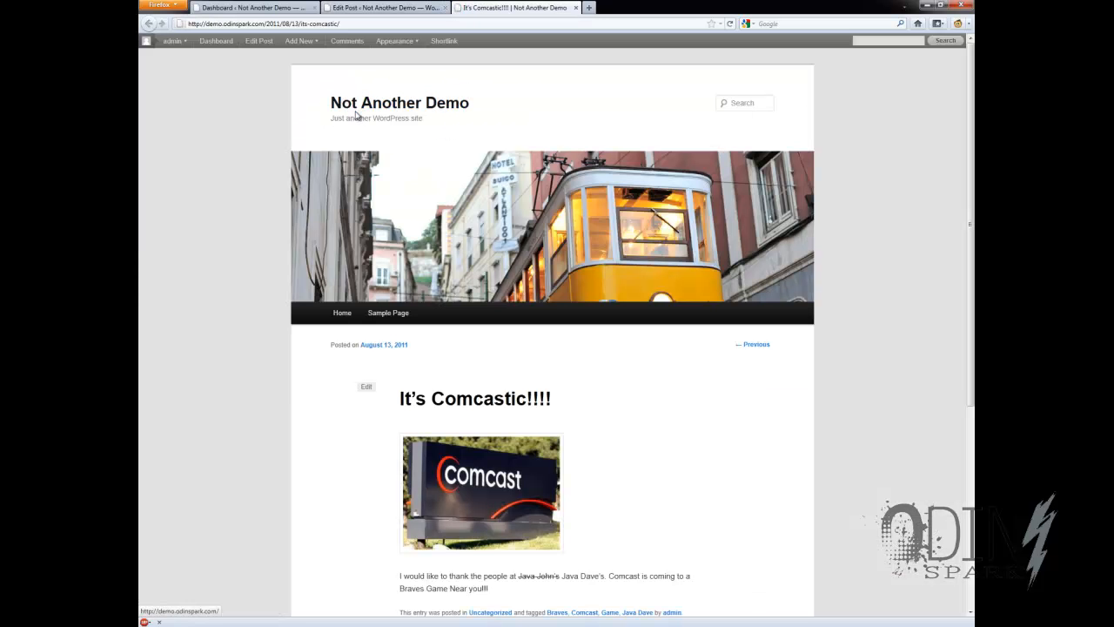
scroll(242, 235, down, 5)
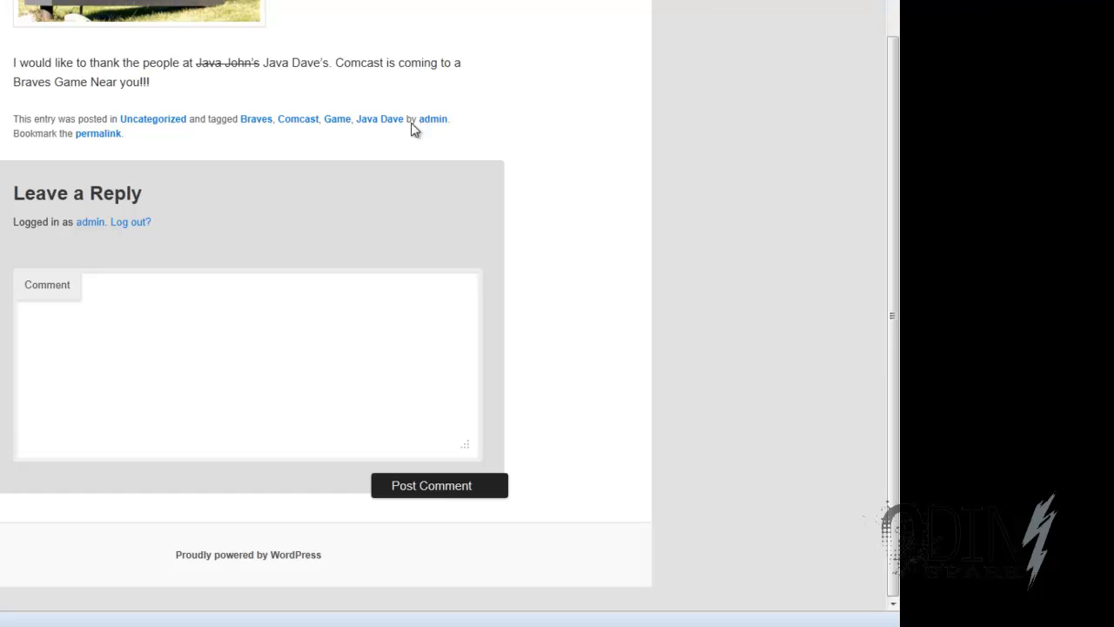
Step: Browse the post's tag archives, opening Braves and Java Dave
click(259, 126)
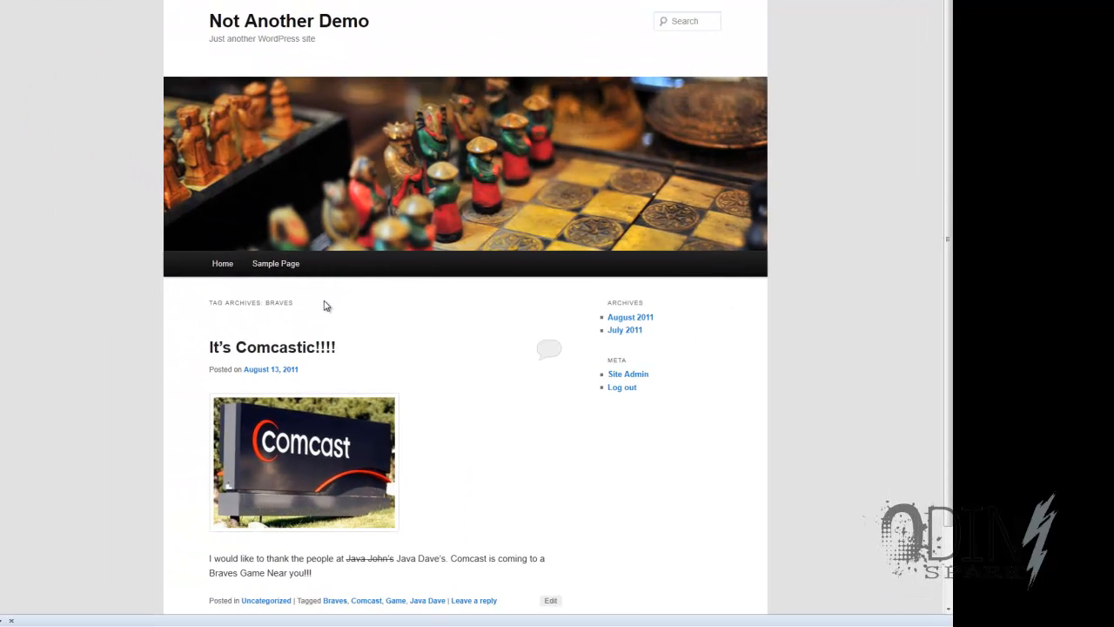
scroll(330, 503, down, 2)
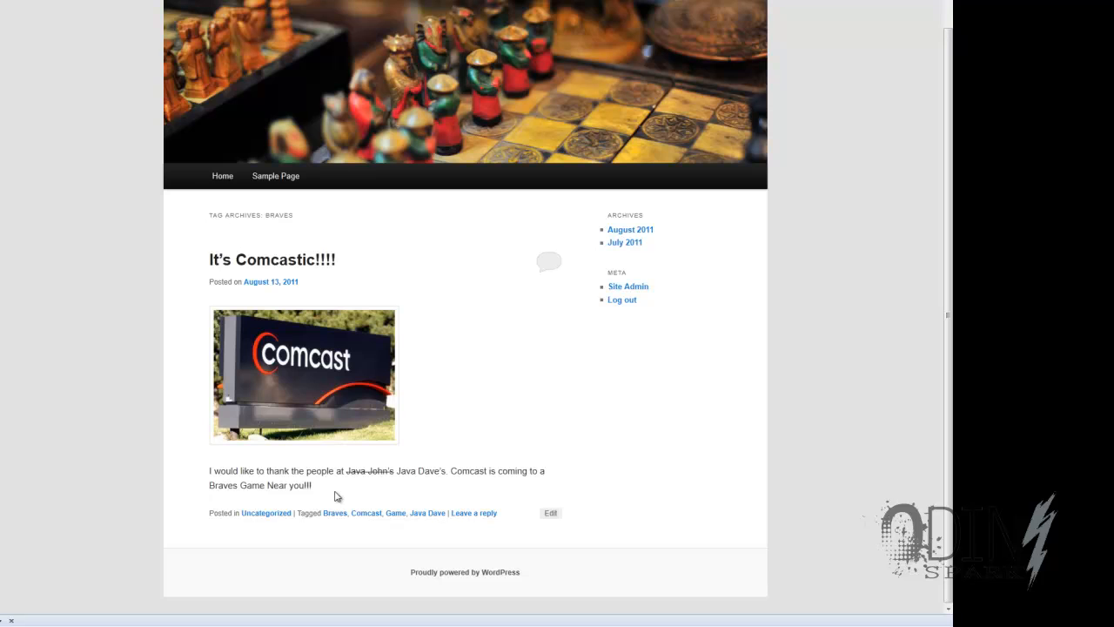
drag(347, 471, 394, 470)
click(423, 514)
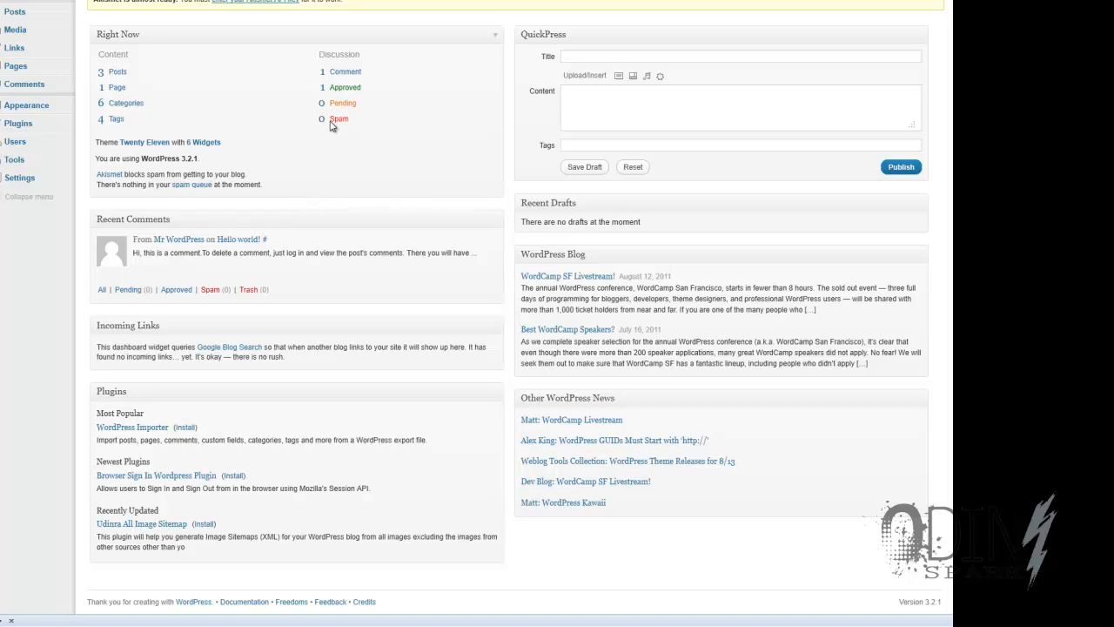
Step: Open the "Subaru Power!!!!" post from the posts list and update it with auto-tagging on save enabled
click(21, 15)
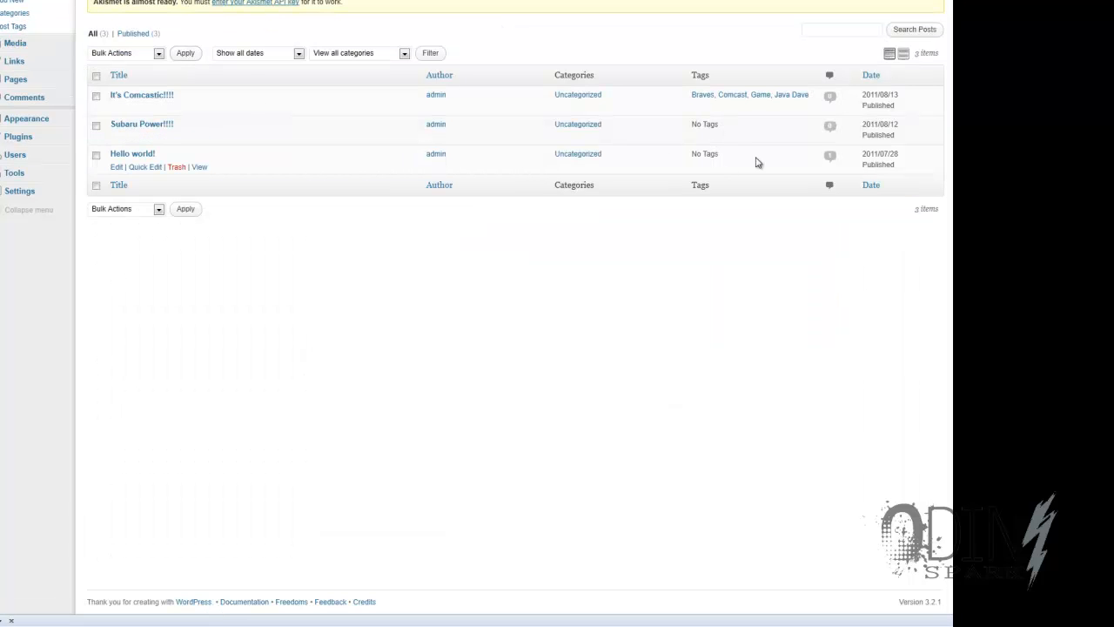
click(125, 129)
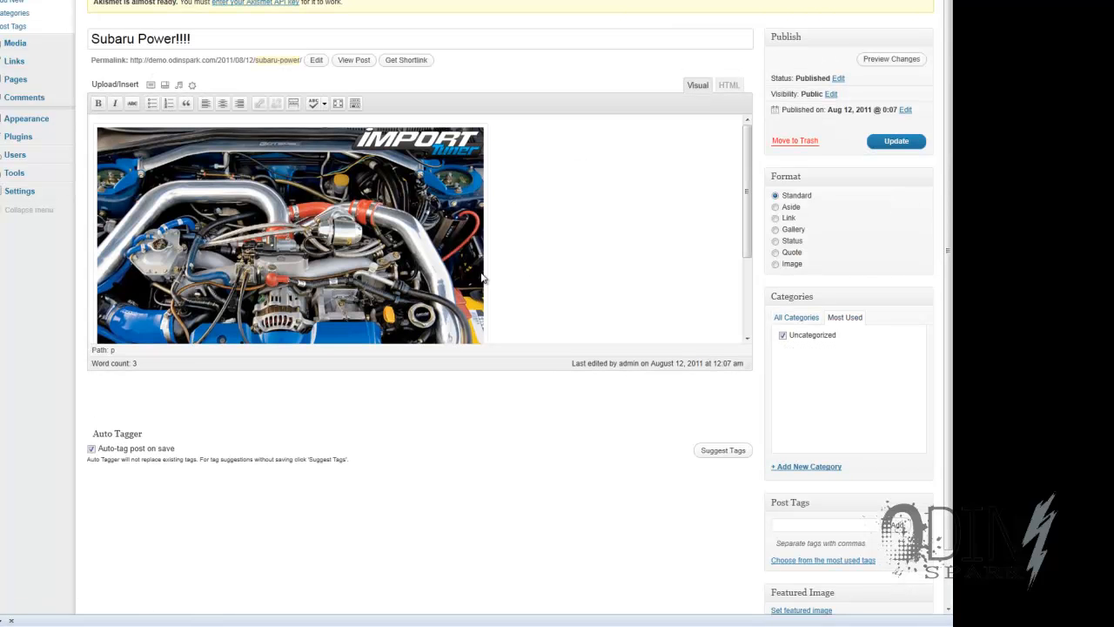
scroll(534, 262, down, 2)
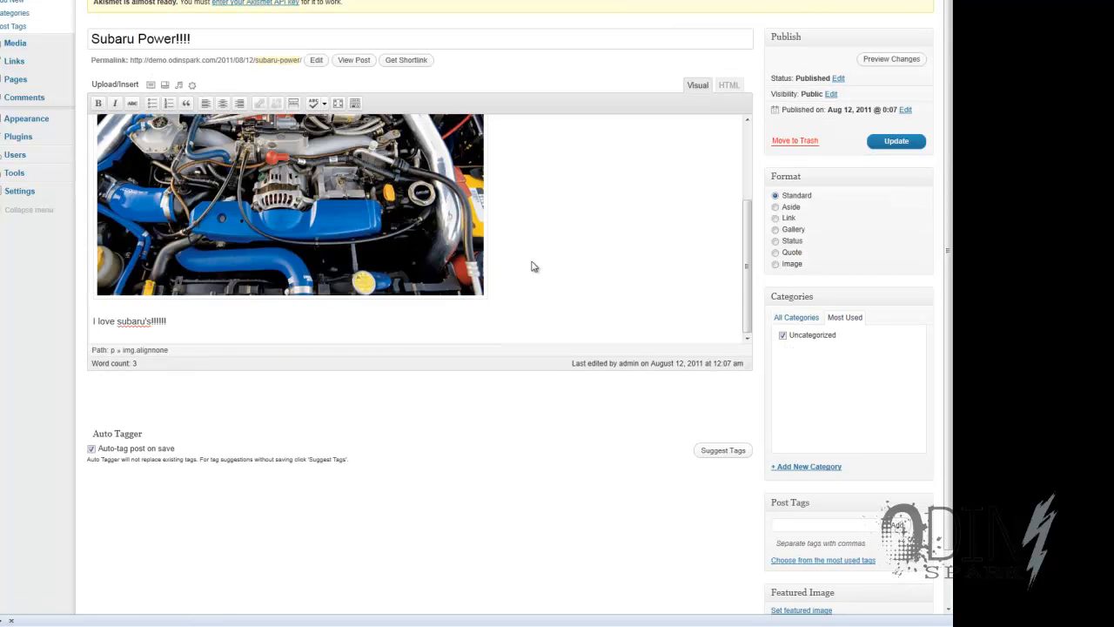
click(900, 144)
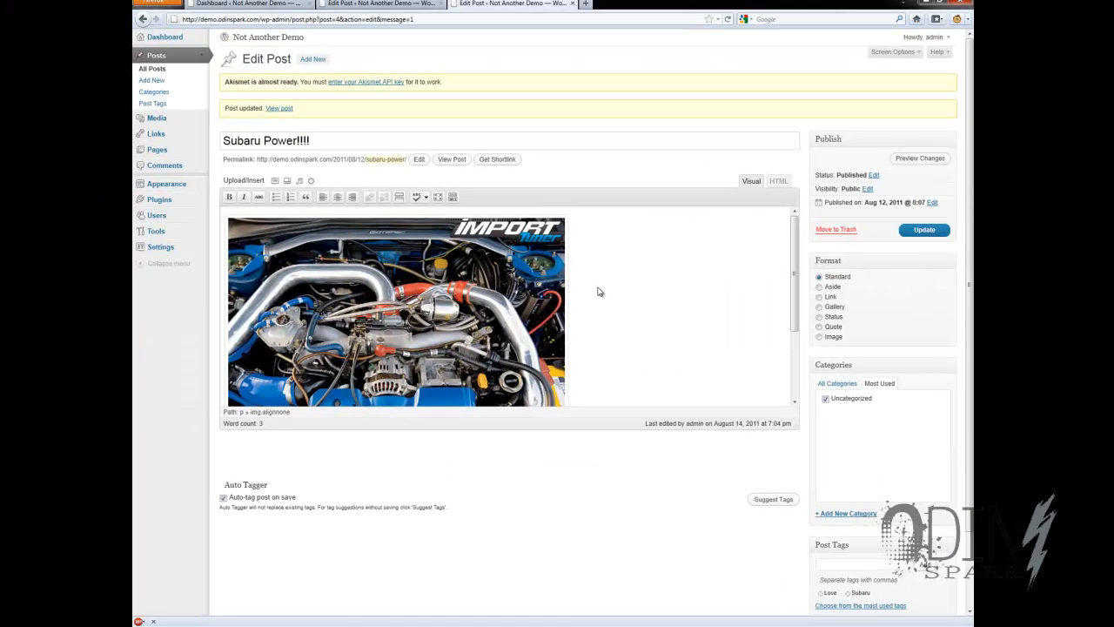
Step: Check the text at the end of the "Subaru Power!!!!" post, update the post, and return to the list of all posts
scroll(557, 300, down, 3)
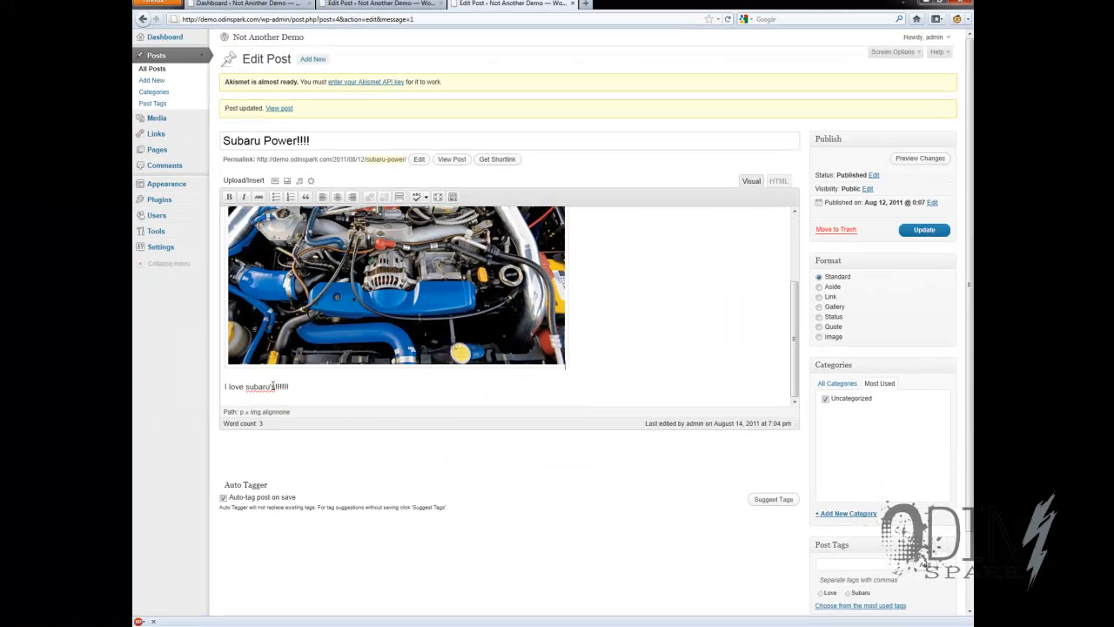
click(920, 232)
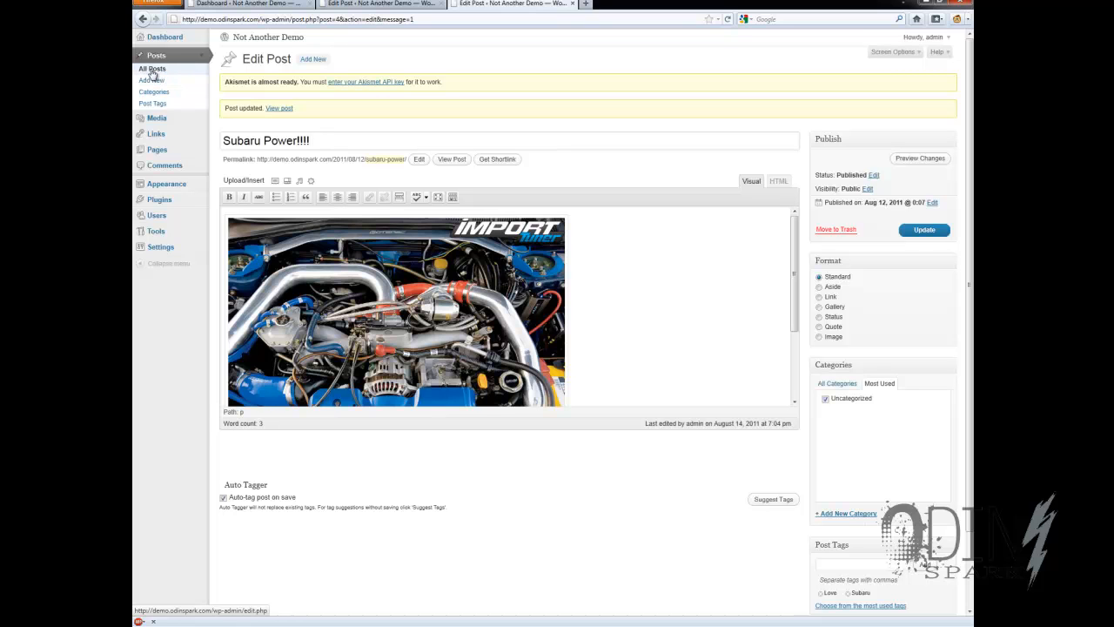
click(153, 72)
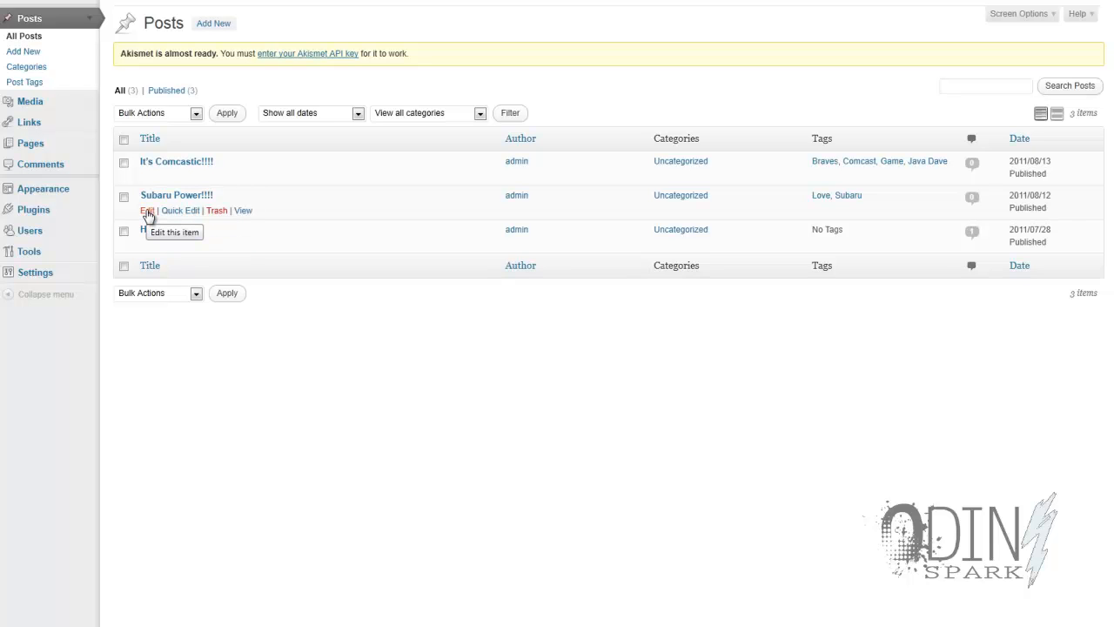
Step: Open the installed plugins list, highlight WP Super Cache, and search the plugin directory for "WP Realtime Sitemap"
click(35, 209)
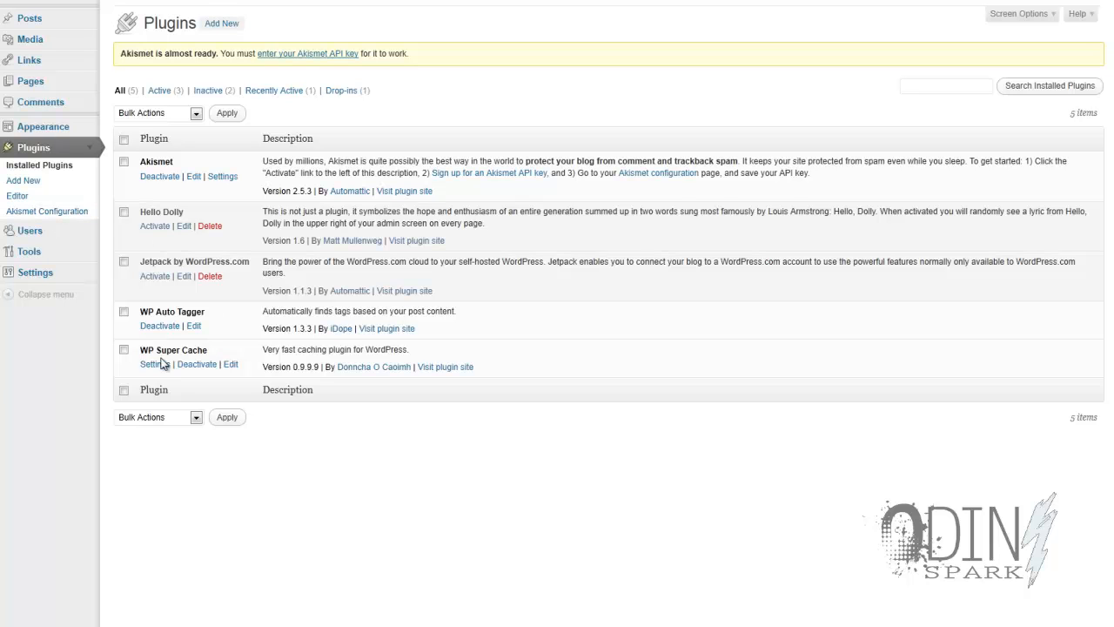
drag(140, 351, 217, 358)
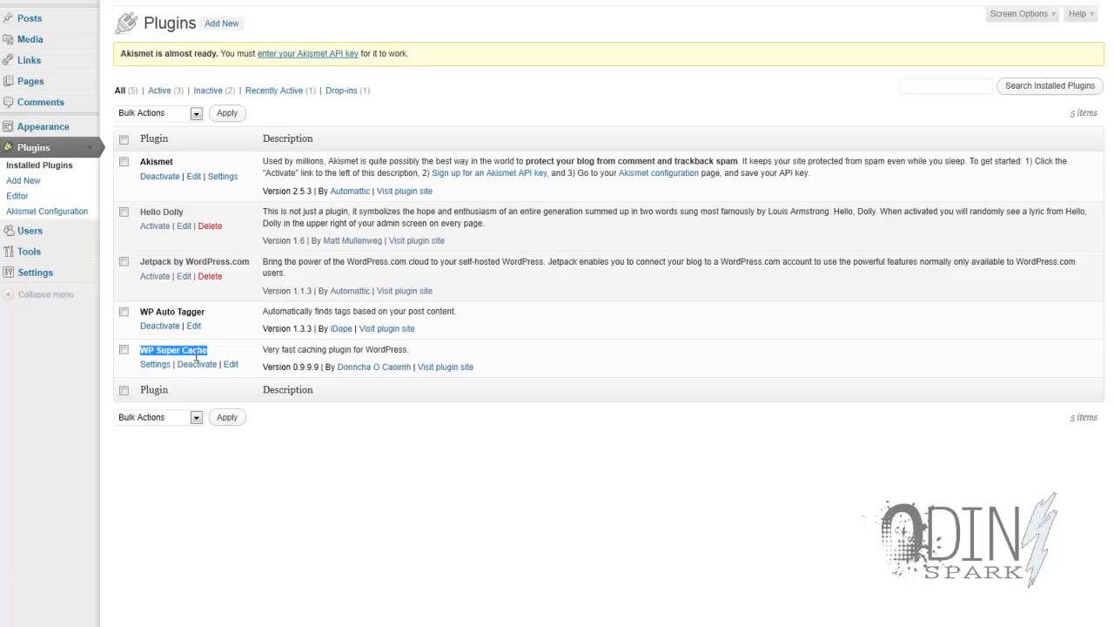
click(24, 180)
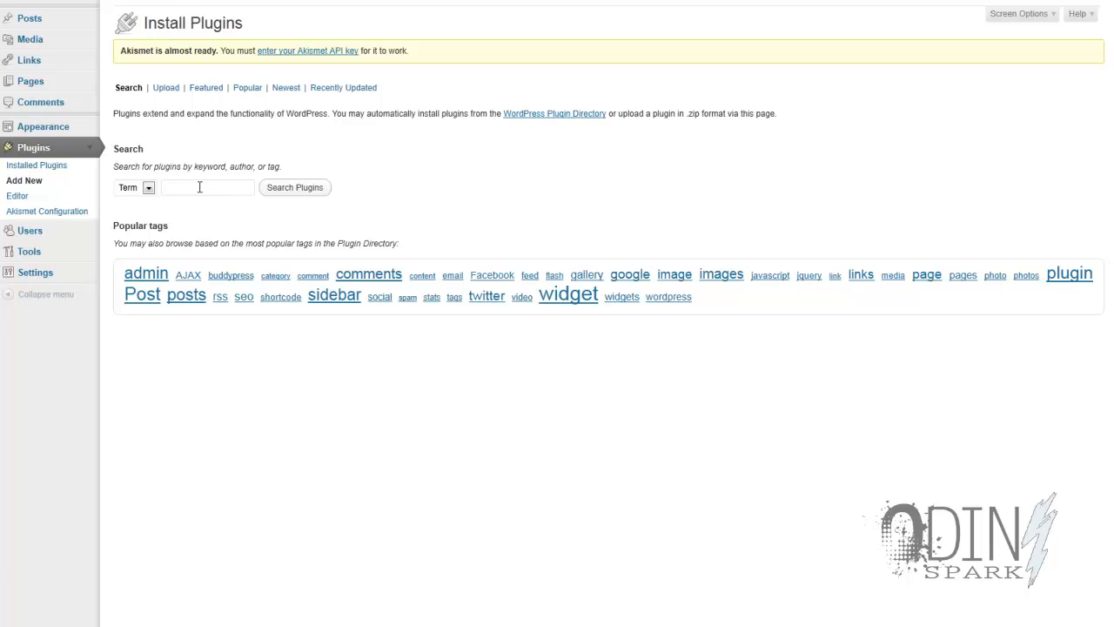
text(WP Realtime Sitemap)
click(317, 194)
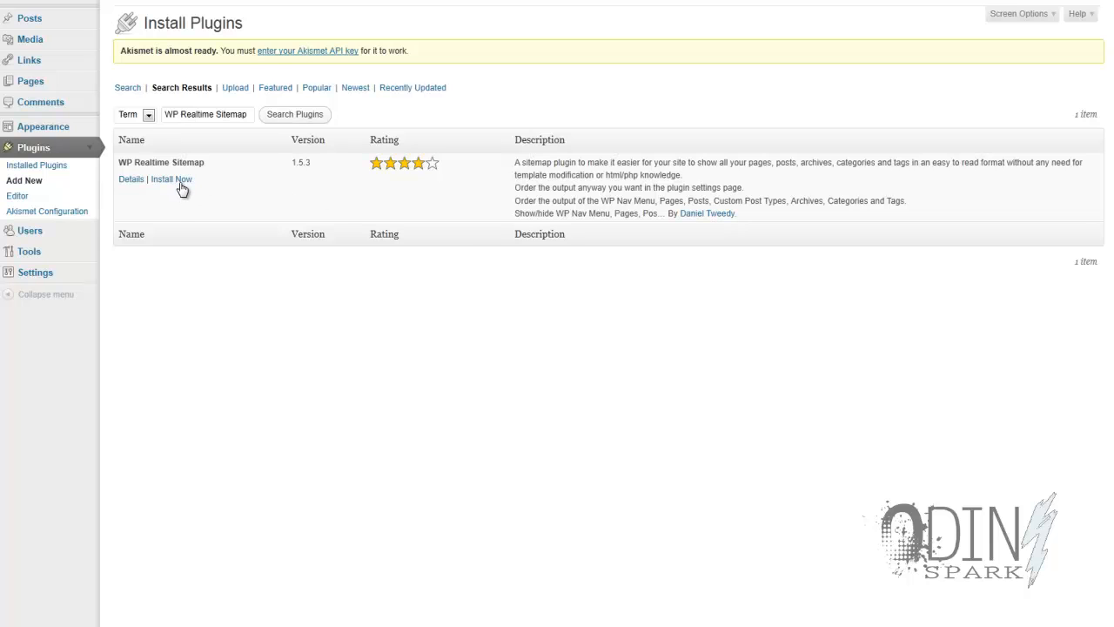
Step: Install the WP Realtime Sitemap plugin and activate it
click(176, 180)
click(555, 289)
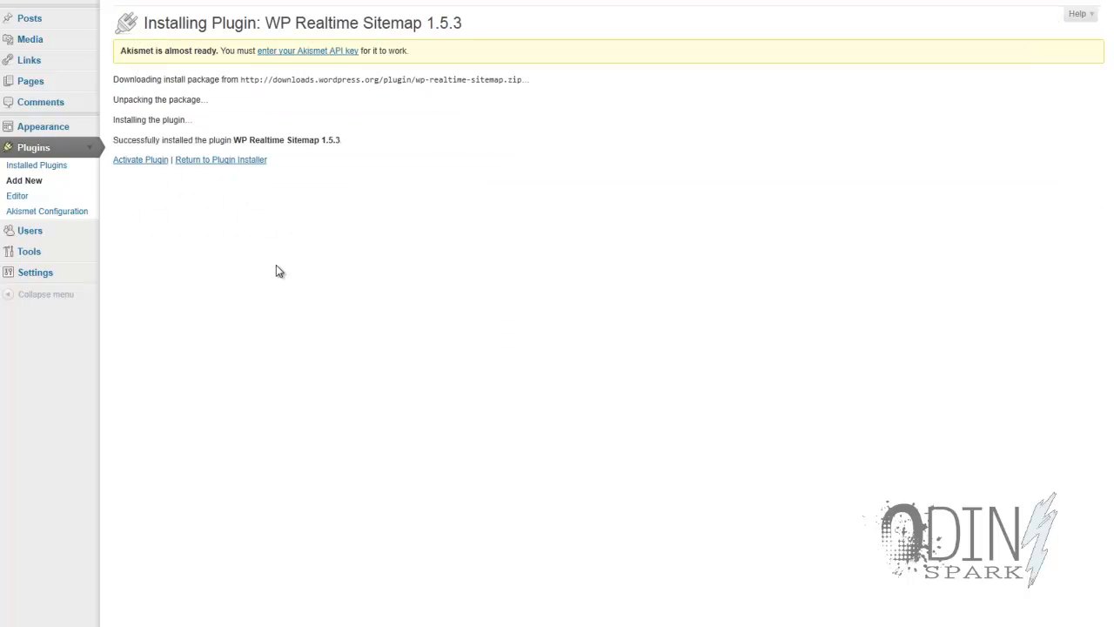
click(146, 163)
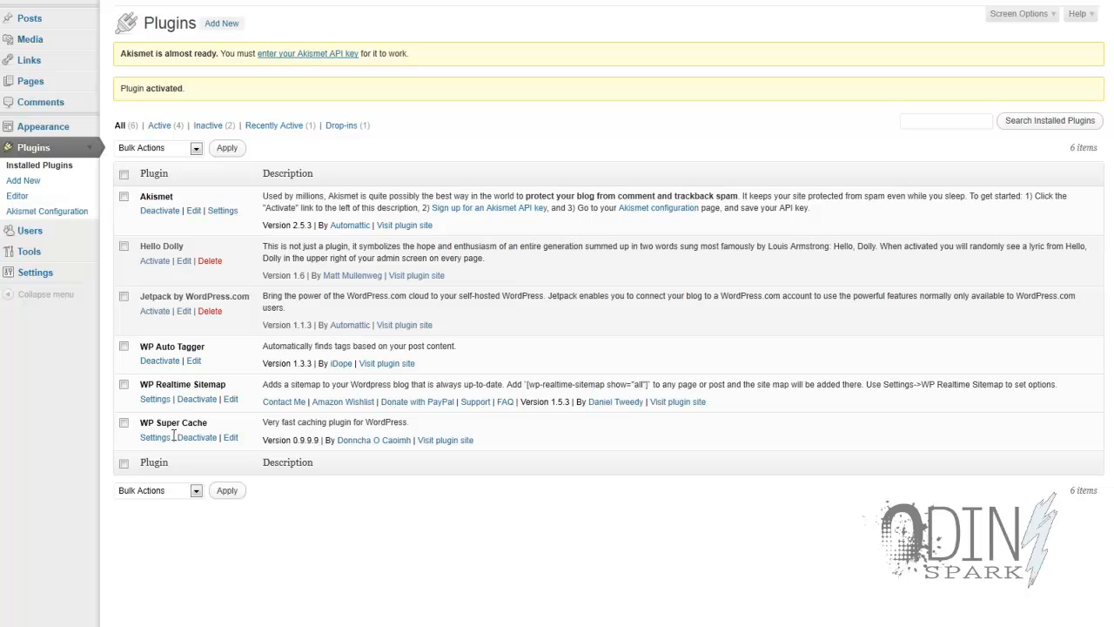
Step: Open the WP Realtime Sitemap options and examine the page, post, archive, category, display and order settings
click(88, 274)
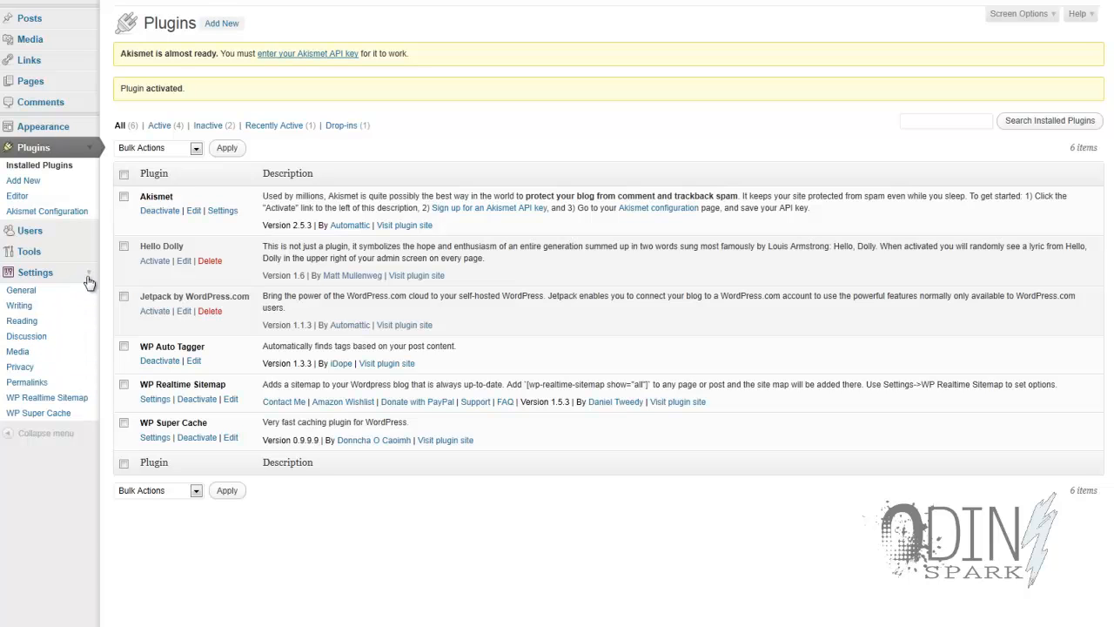
click(73, 400)
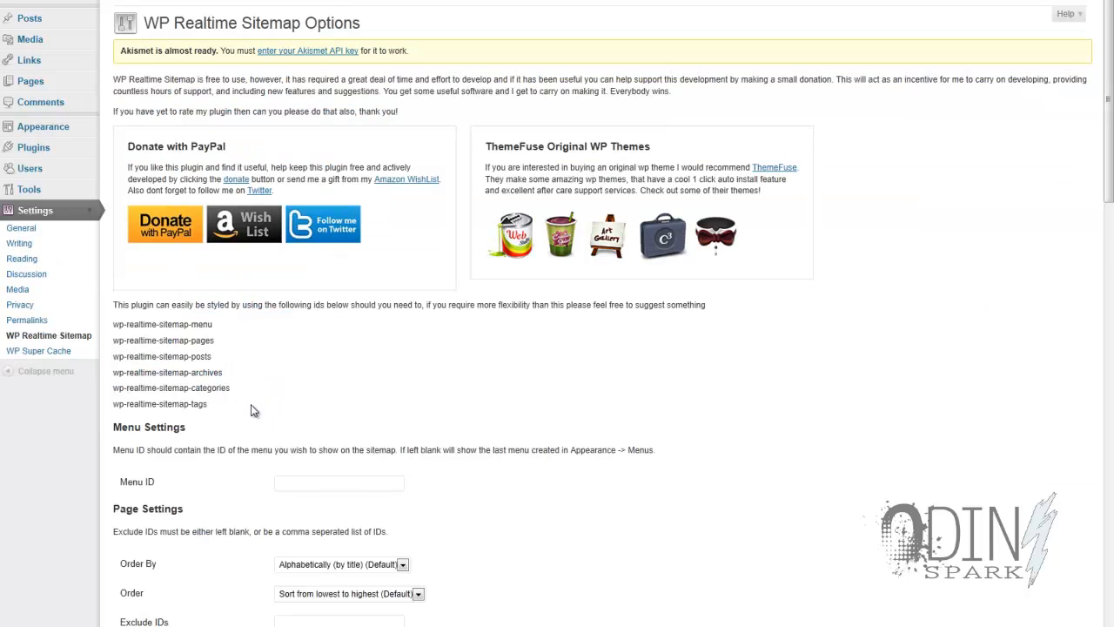
scroll(336, 385, down, 3)
scroll(336, 378, down, 2)
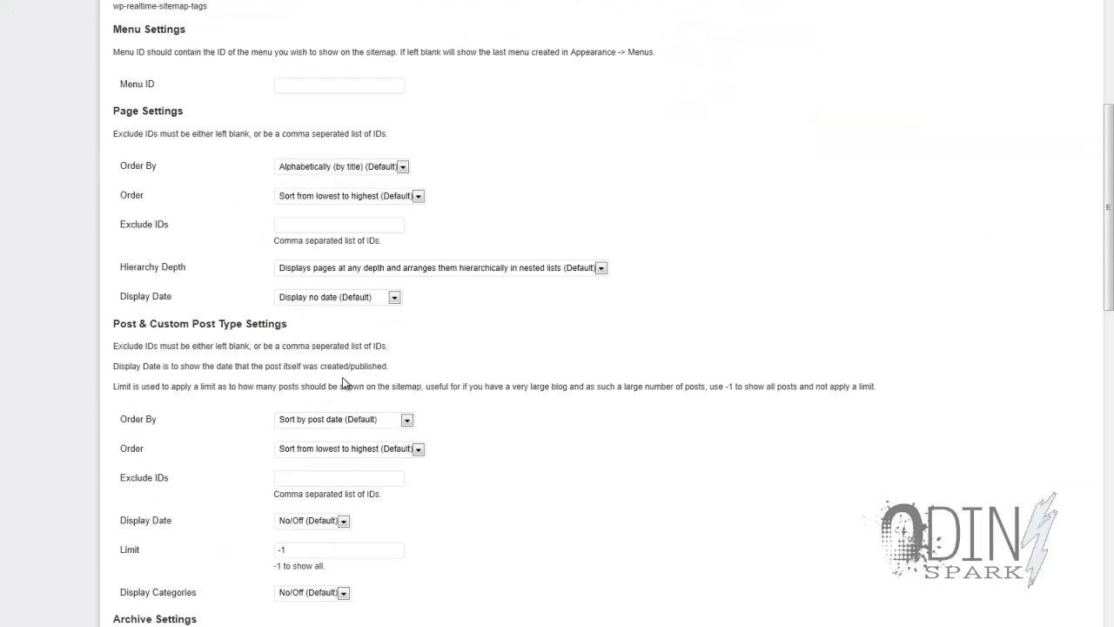
scroll(463, 371, down, 4)
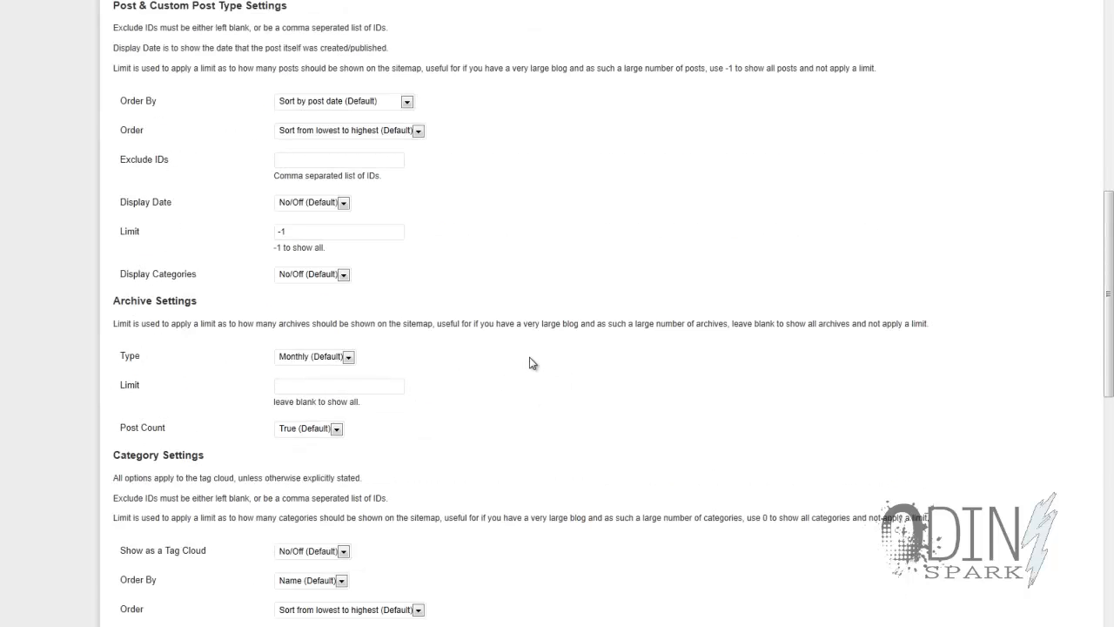
scroll(183, 108, up, 4)
scroll(184, 108, up, 5)
scroll(183, 104, down, 2)
scroll(184, 104, down, 15)
scroll(184, 108, down, 9)
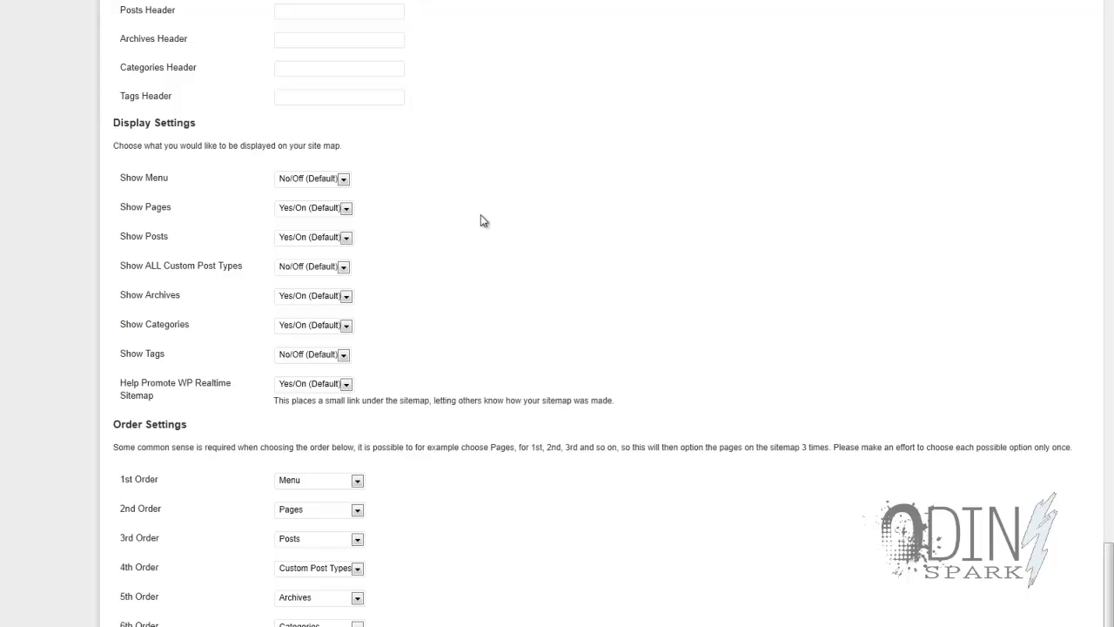
scroll(532, 218, up, 8)
scroll(533, 215, up, 15)
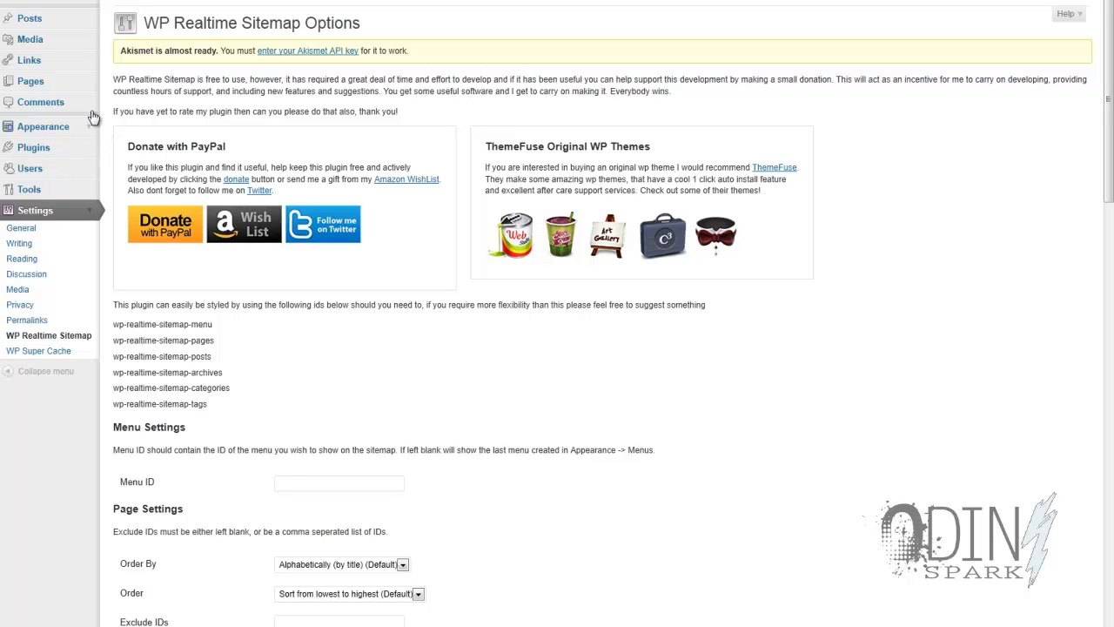
Step: Create a new page titled "Site Map"
click(30, 81)
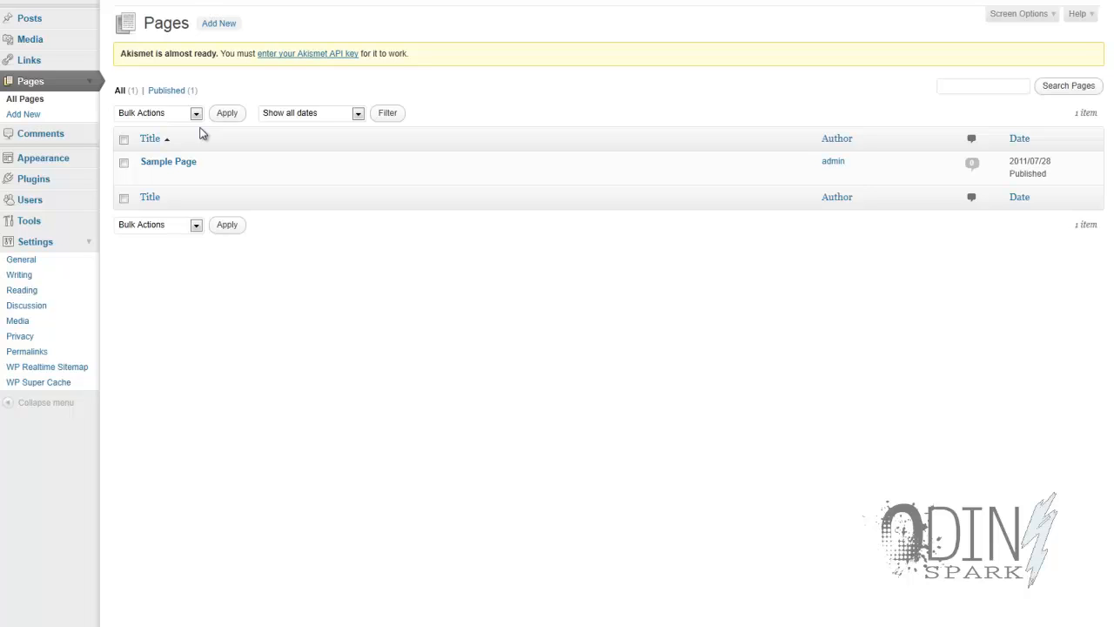
click(217, 26)
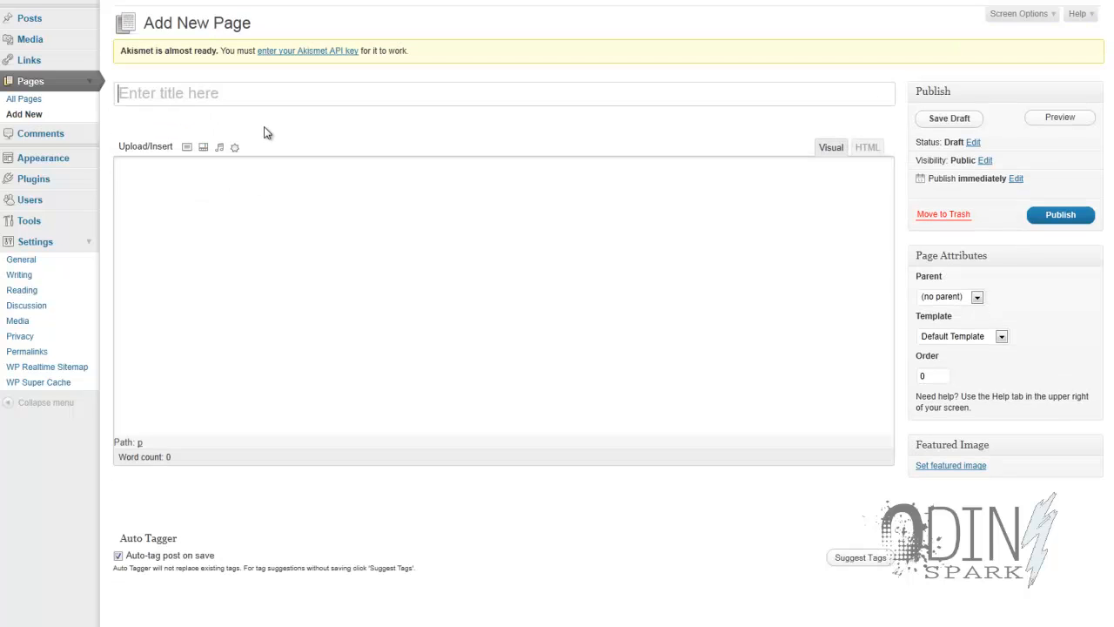
text(Site )
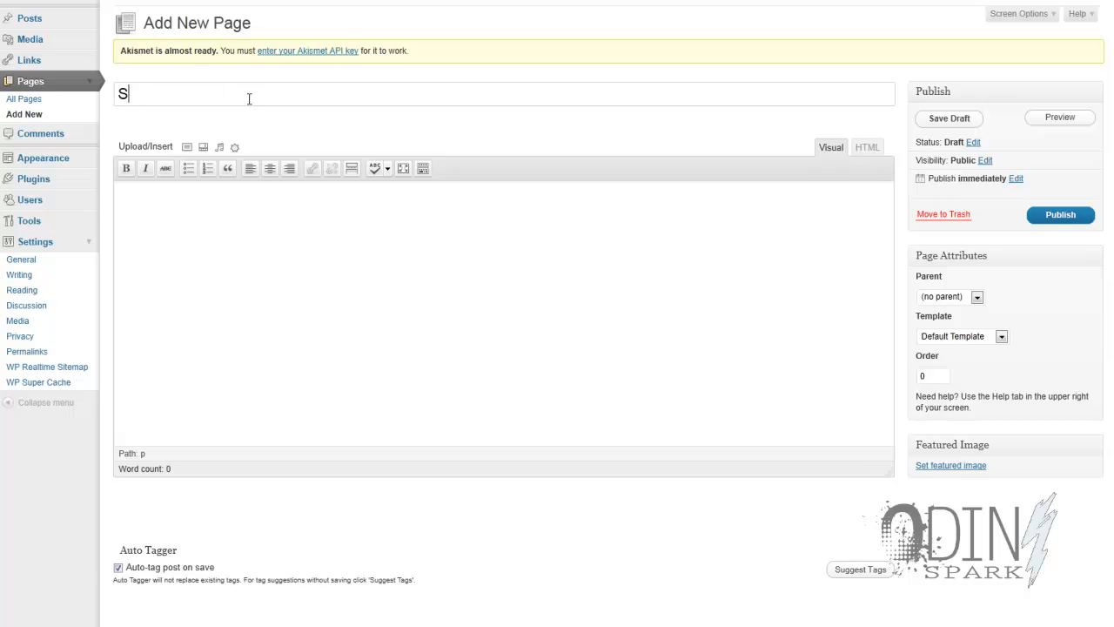
text(Map)
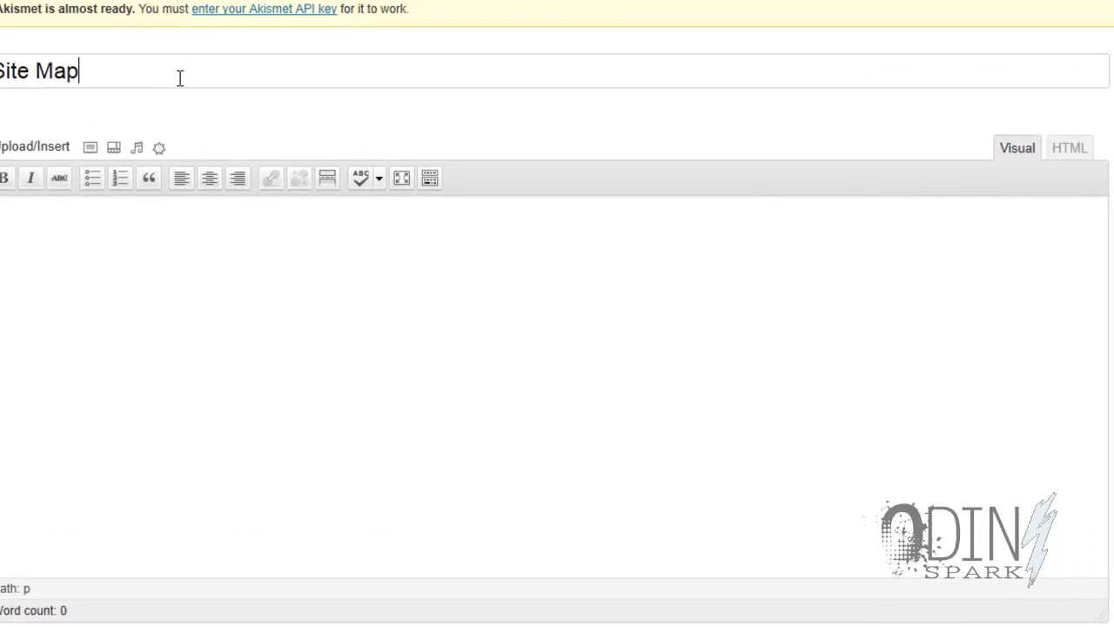
Step: Paste the shortcode [wp-realtime-sitemap show="all"] into the Site Map page's HTML content
click(1058, 157)
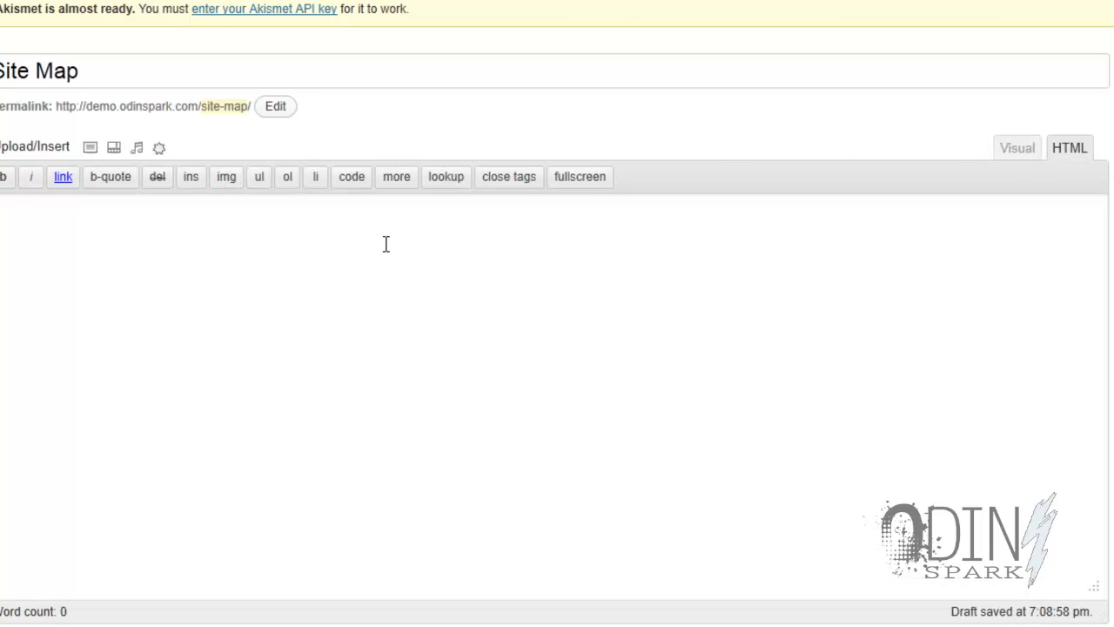
click(221, 232)
right_click(274, 209)
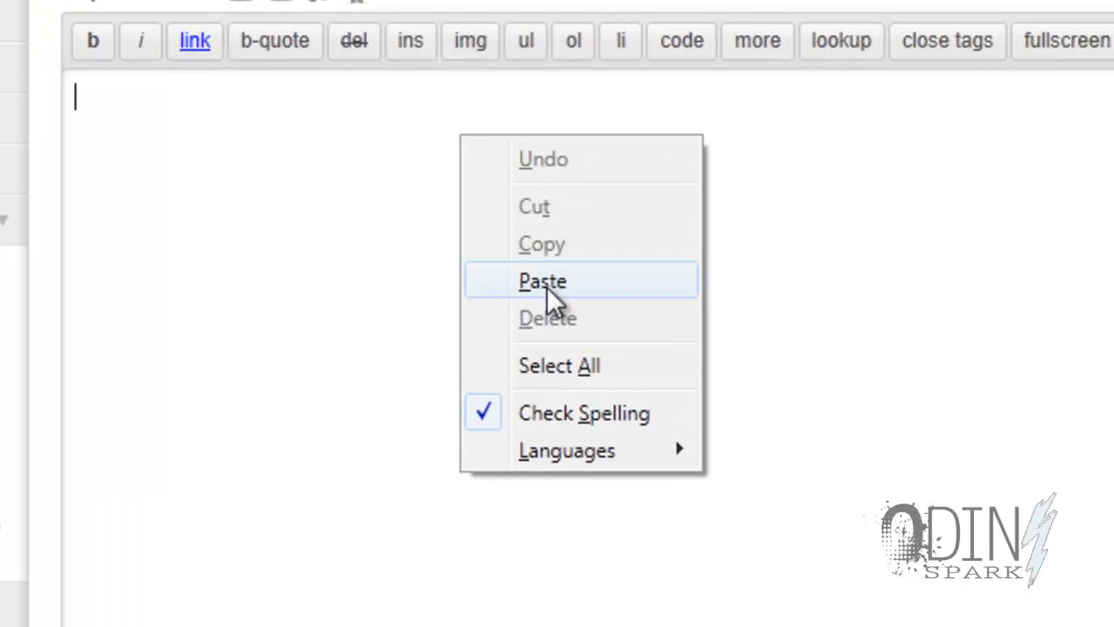
click(298, 312)
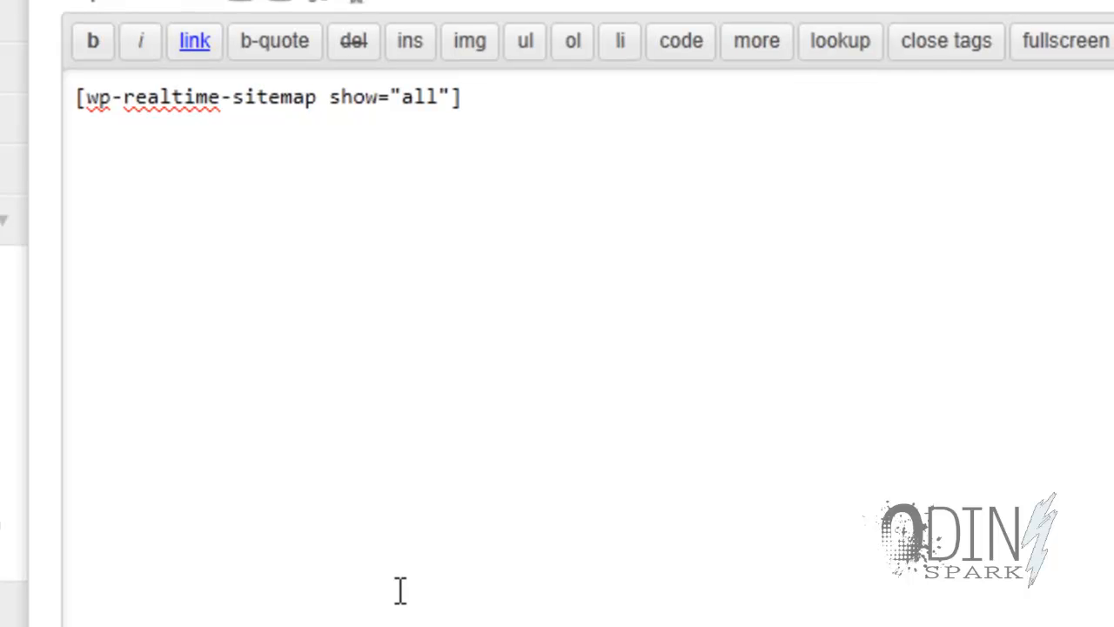
Step: Publish the Site Map page and view the generated sitemap on the live site
click(1072, 171)
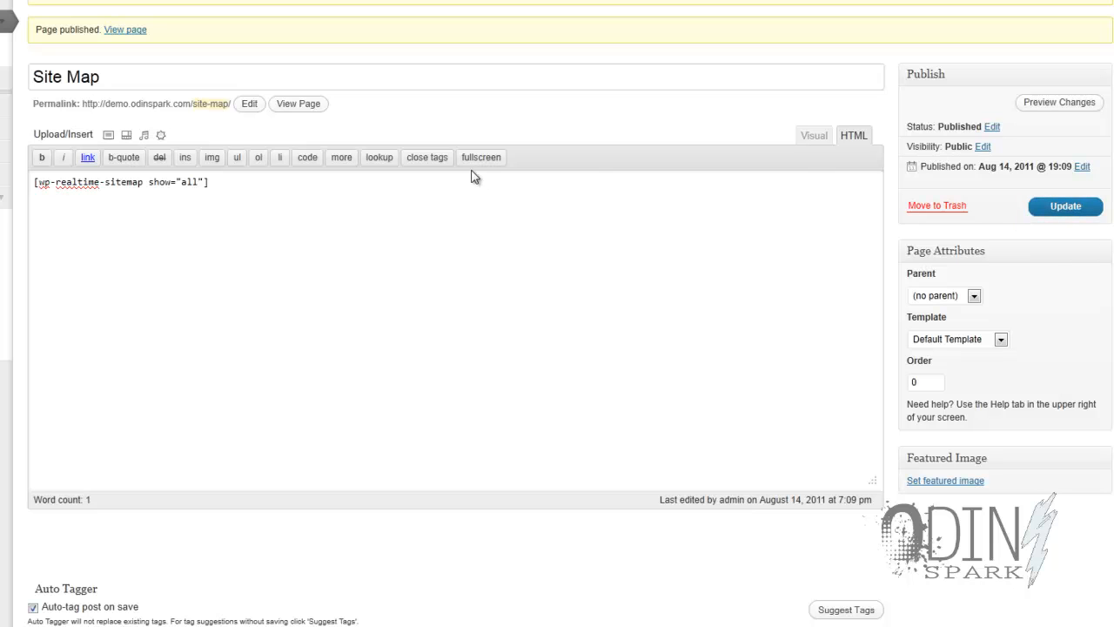
click(311, 109)
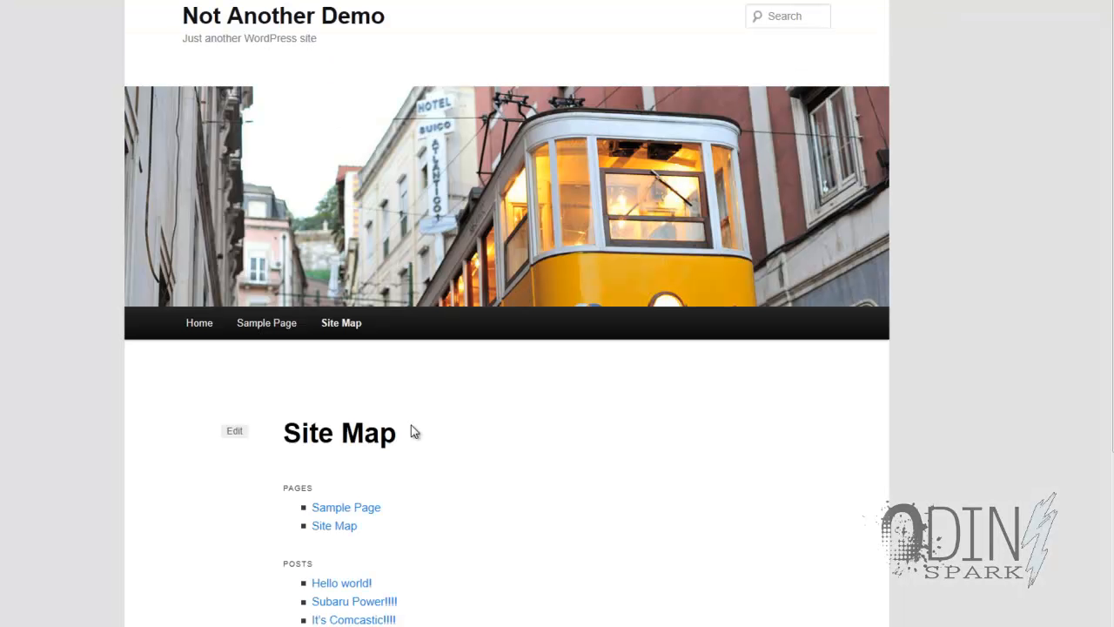
scroll(393, 470, down, 4)
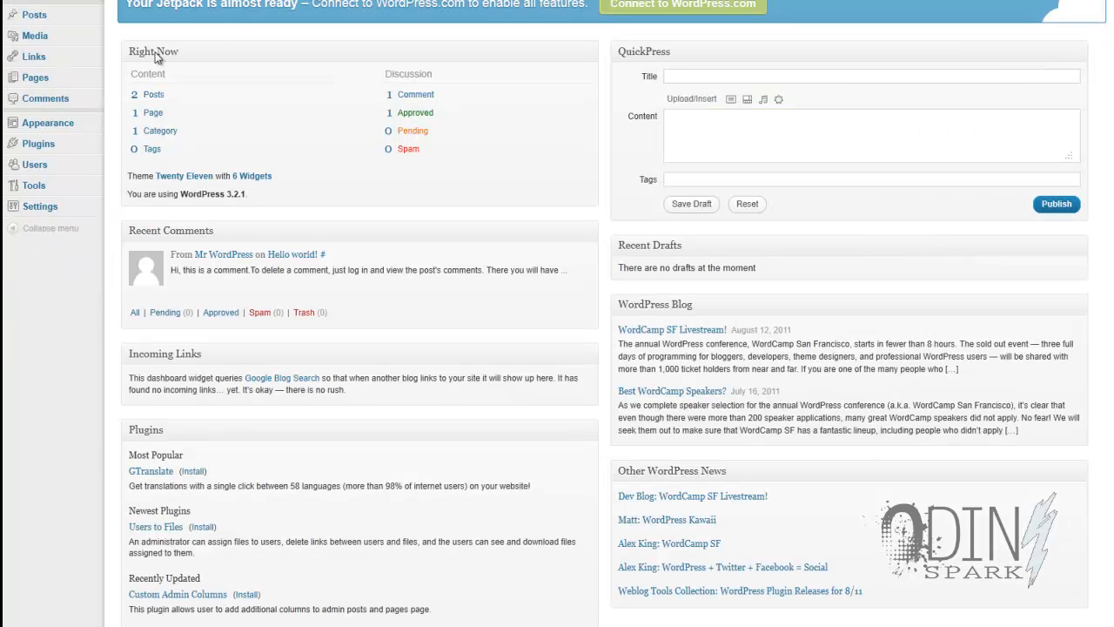
Step: Go back to the dashboard's plugin installer and search for "Topsy Retweet Button"
click(93, 145)
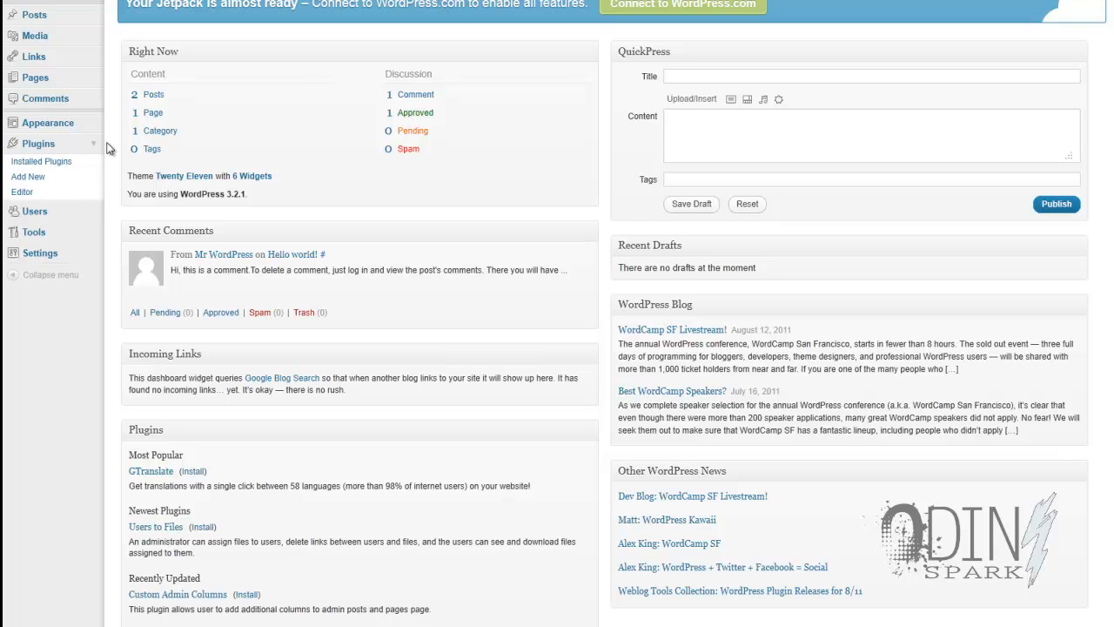
click(35, 177)
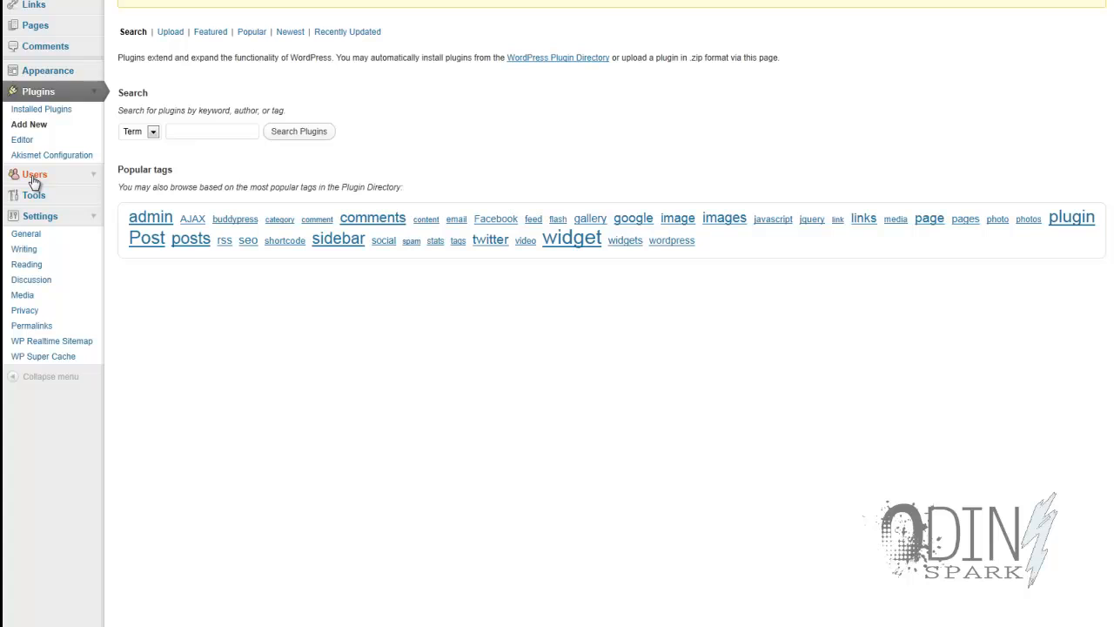
click(232, 131)
text(Topsy Retweet Button)
click(292, 142)
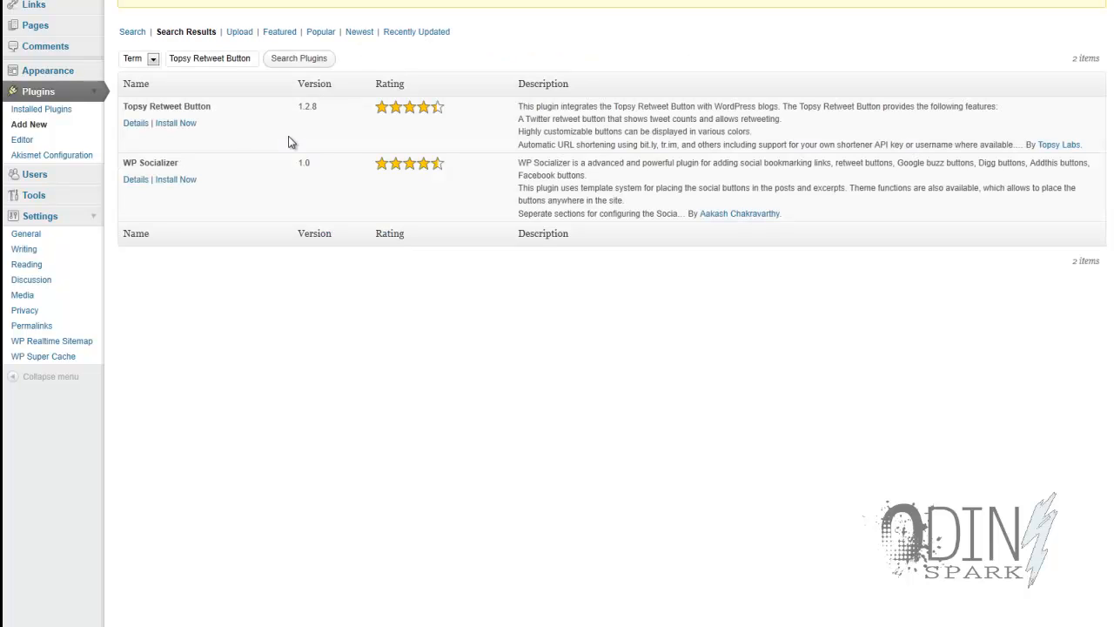
Step: Install the Topsy Retweet Button plugin, confirm the installation, and activate it
click(181, 125)
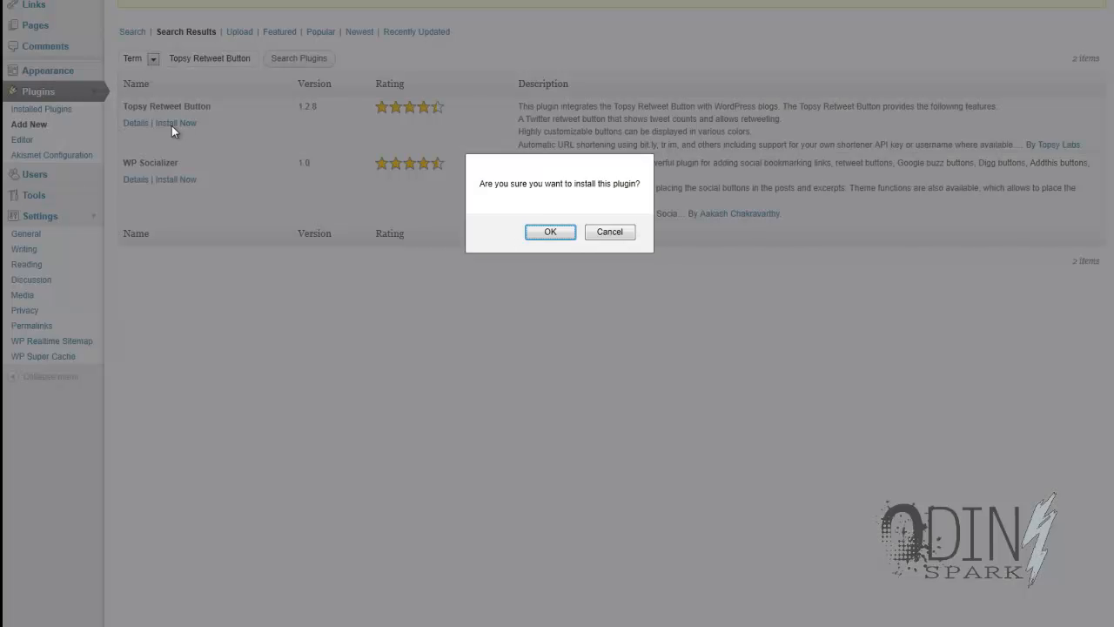
click(551, 232)
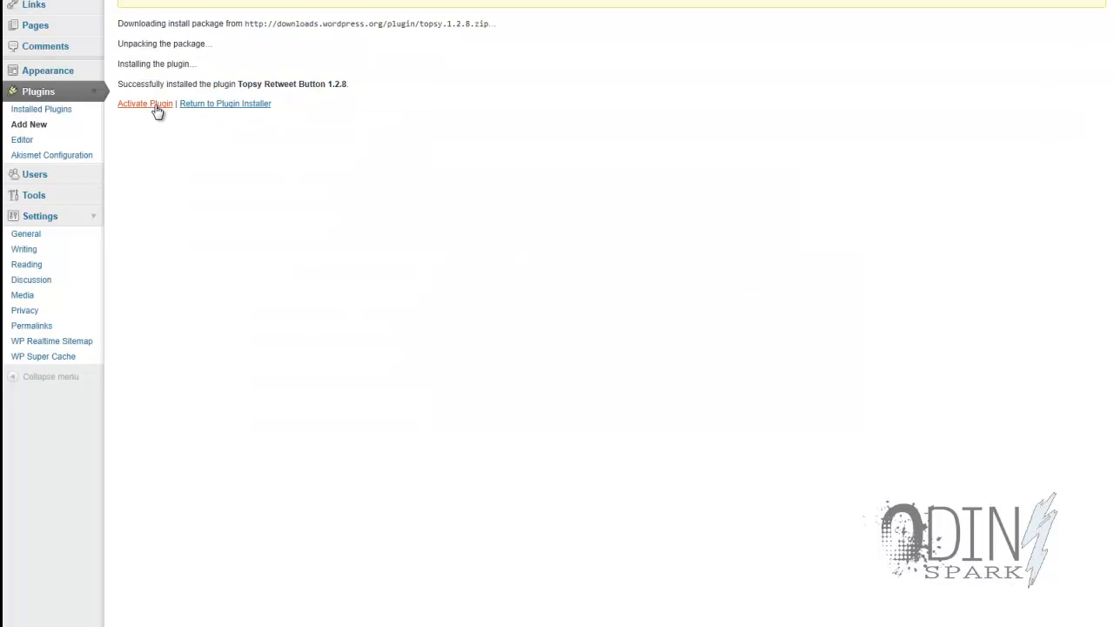
click(157, 105)
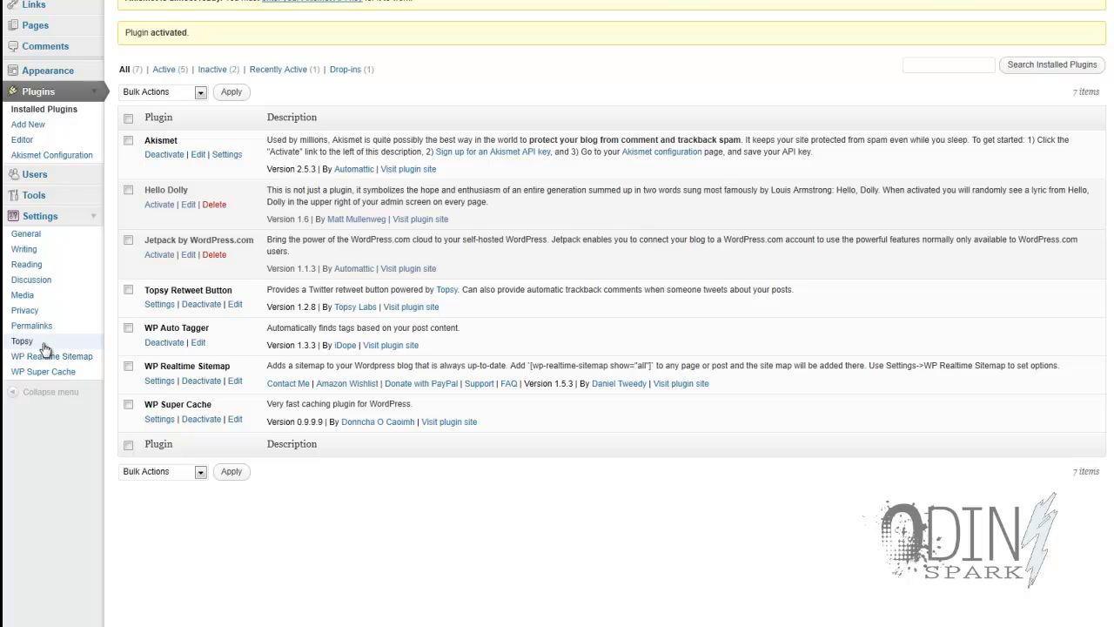
Step: Open the Topsy plugin's settings and set the retweet username to odinspark
click(26, 343)
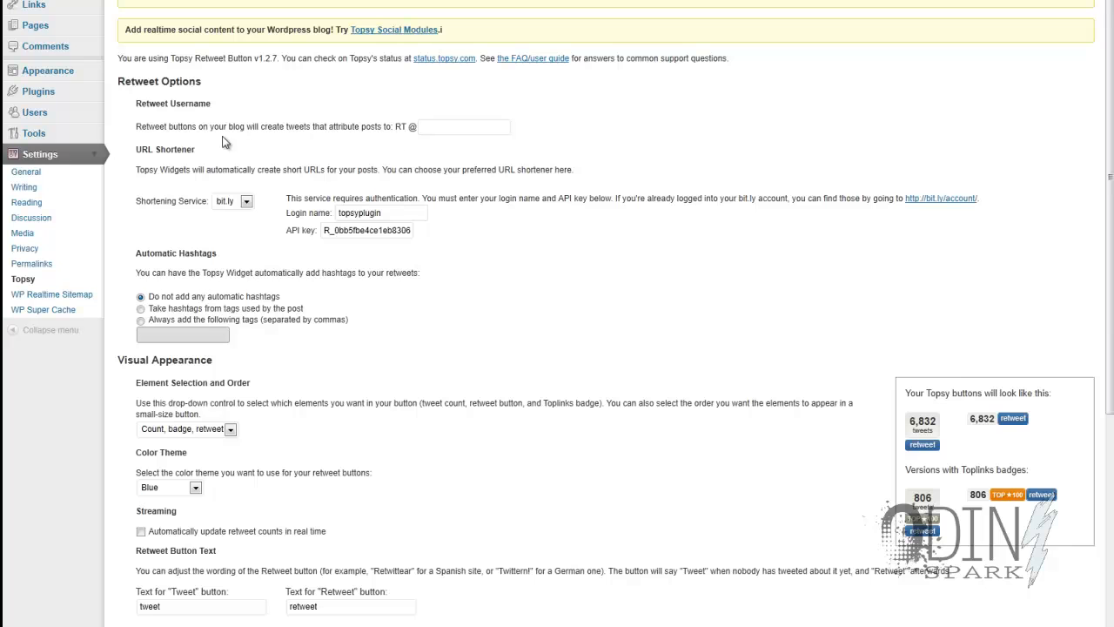
drag(136, 126, 419, 128)
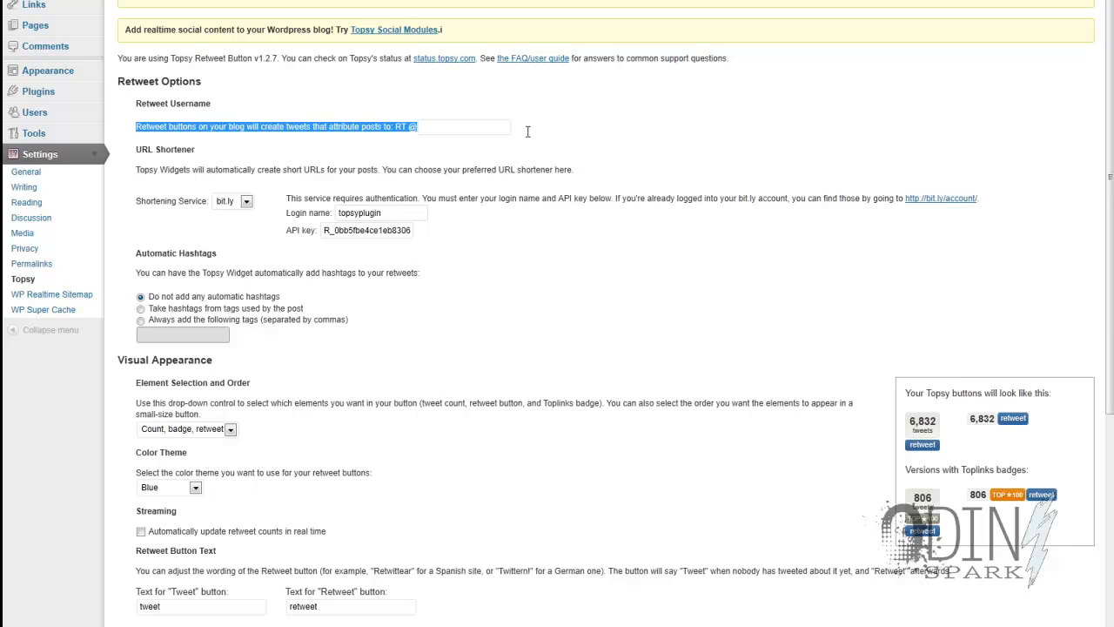
click(469, 124)
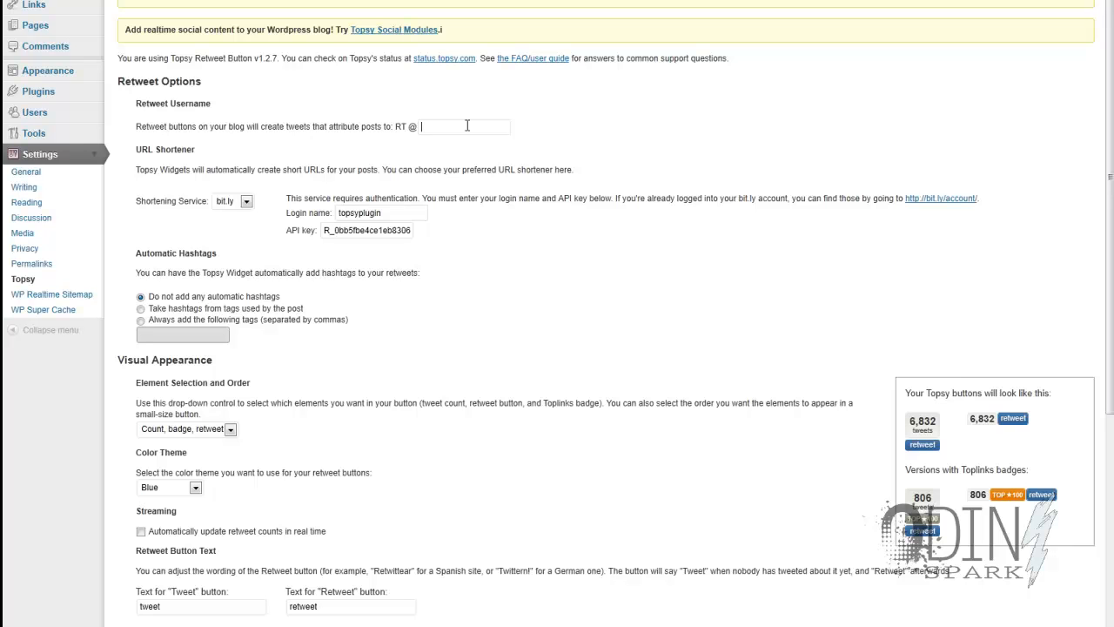
text(odinspark)
scroll(480, 311, down, 5)
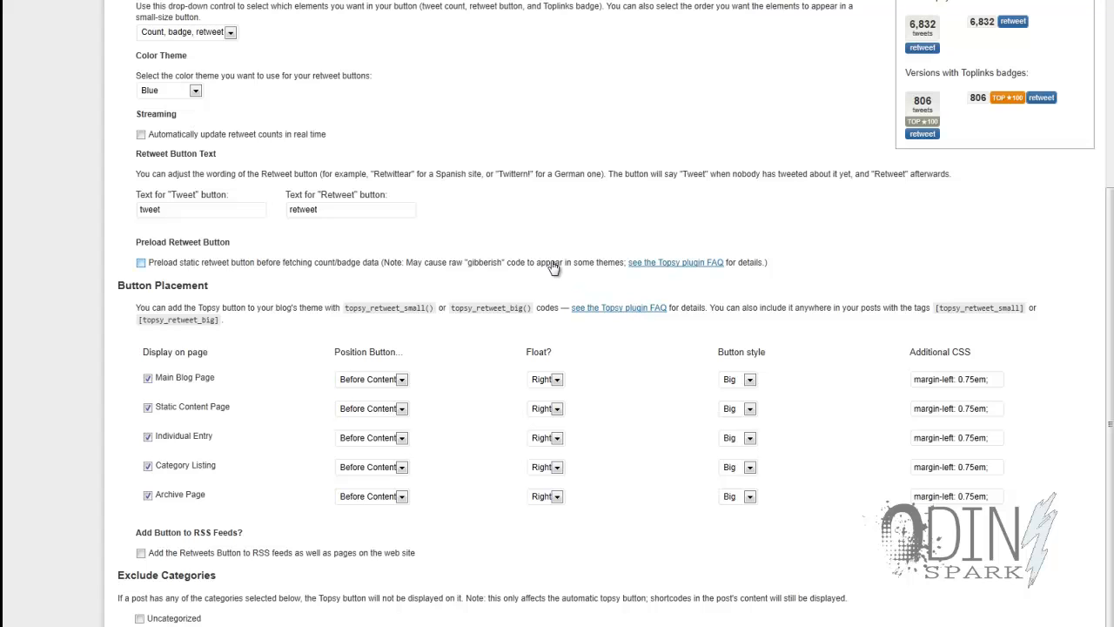
Step: Enable trackback comments for the Topsy Retweet Button and save the settings
scroll(548, 229, down, 1)
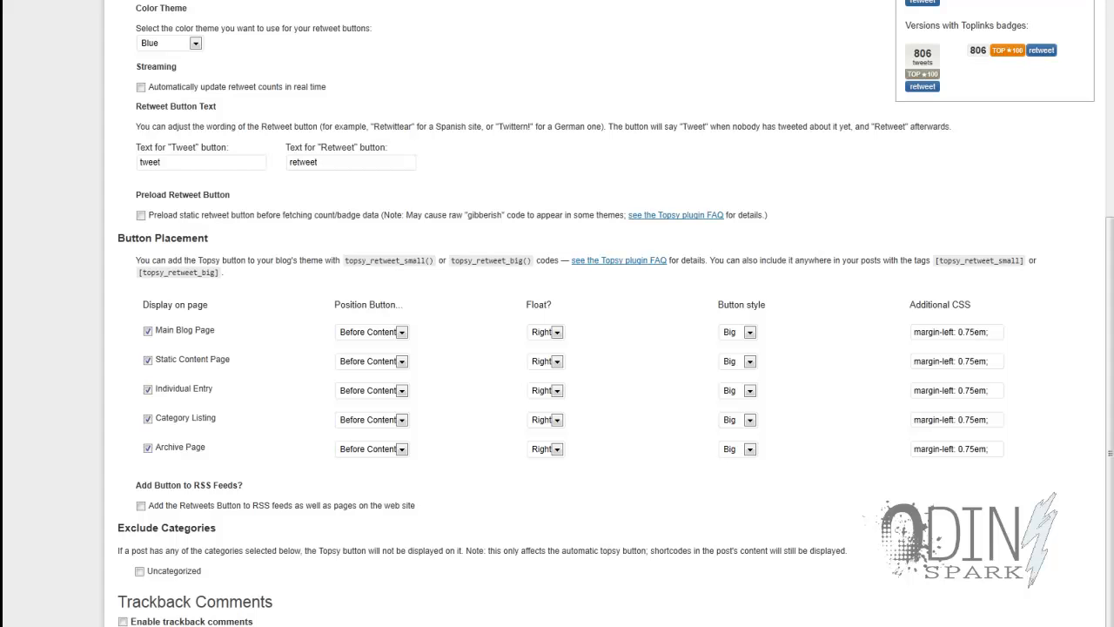
click(130, 566)
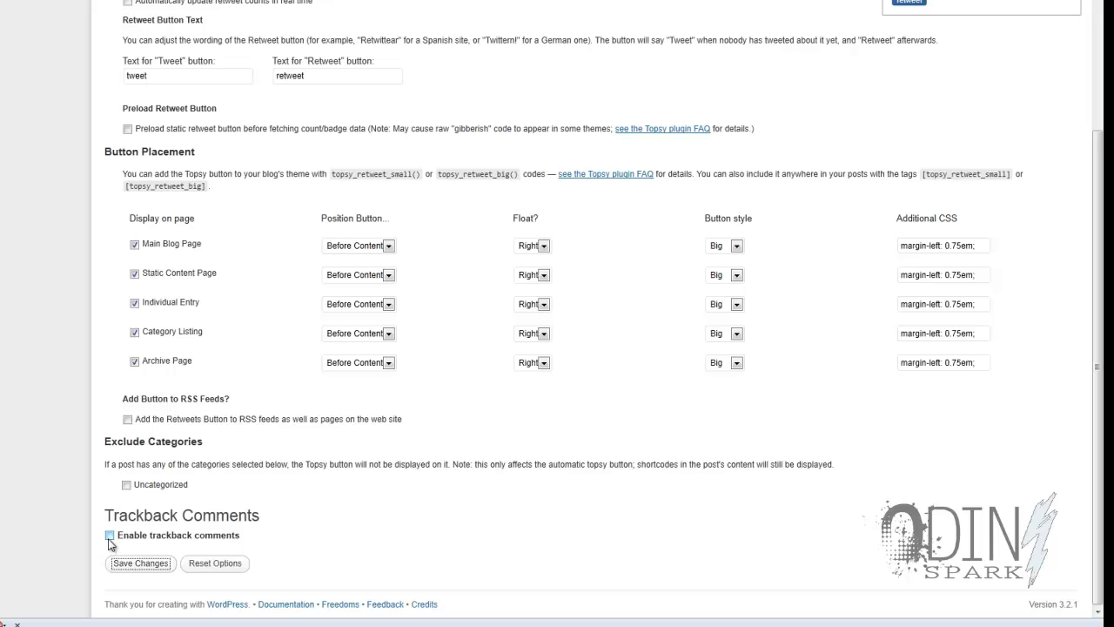
click(110, 536)
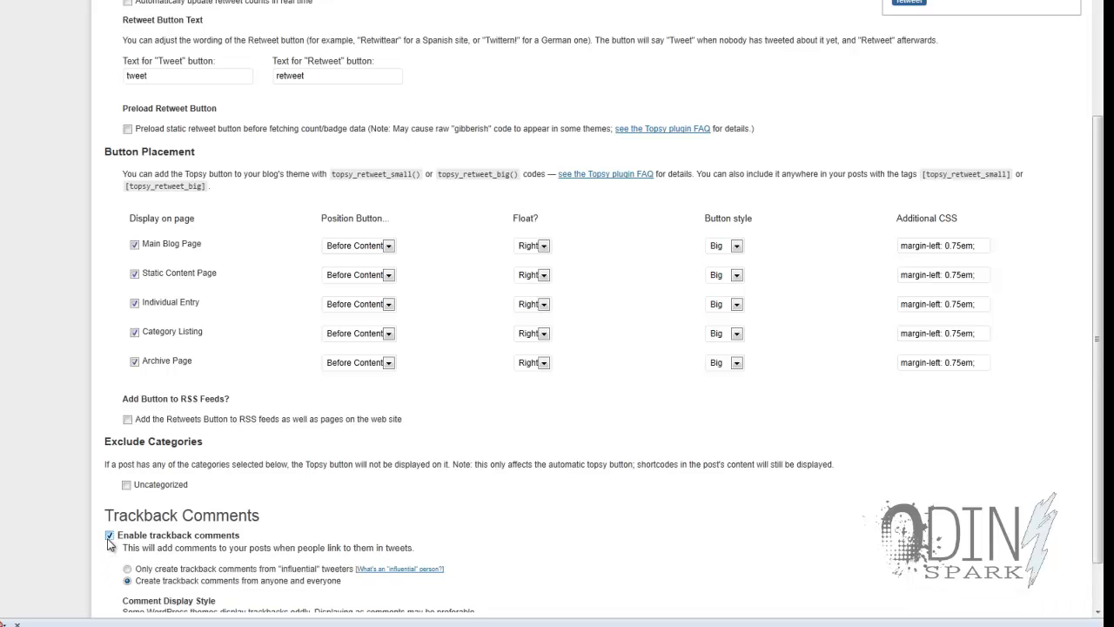
scroll(112, 564, down, 2)
scroll(111, 564, down, 3)
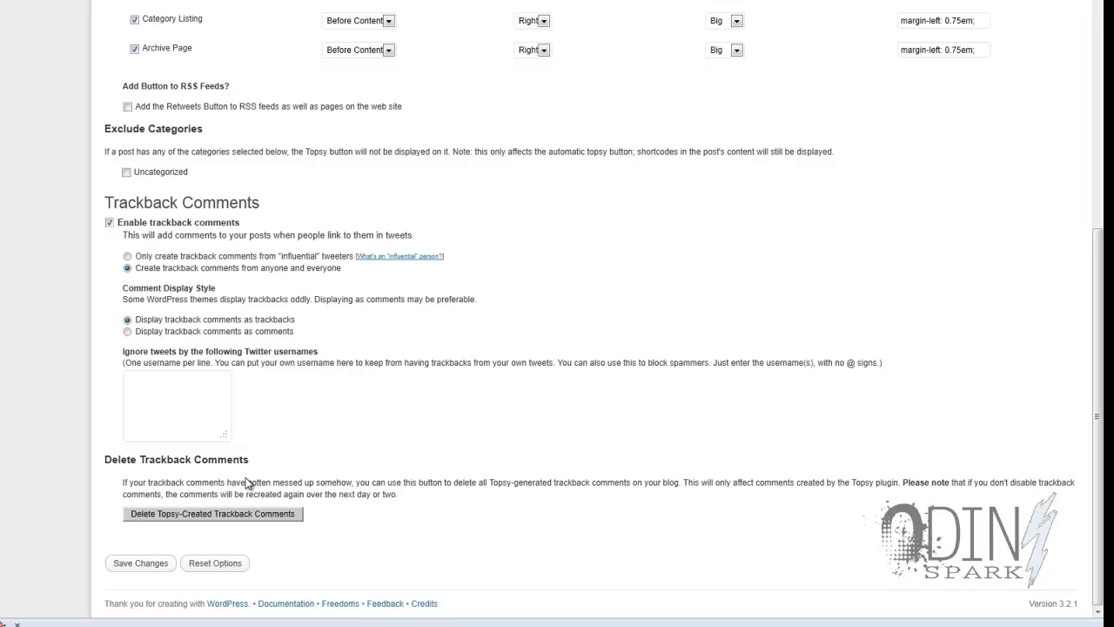
click(148, 562)
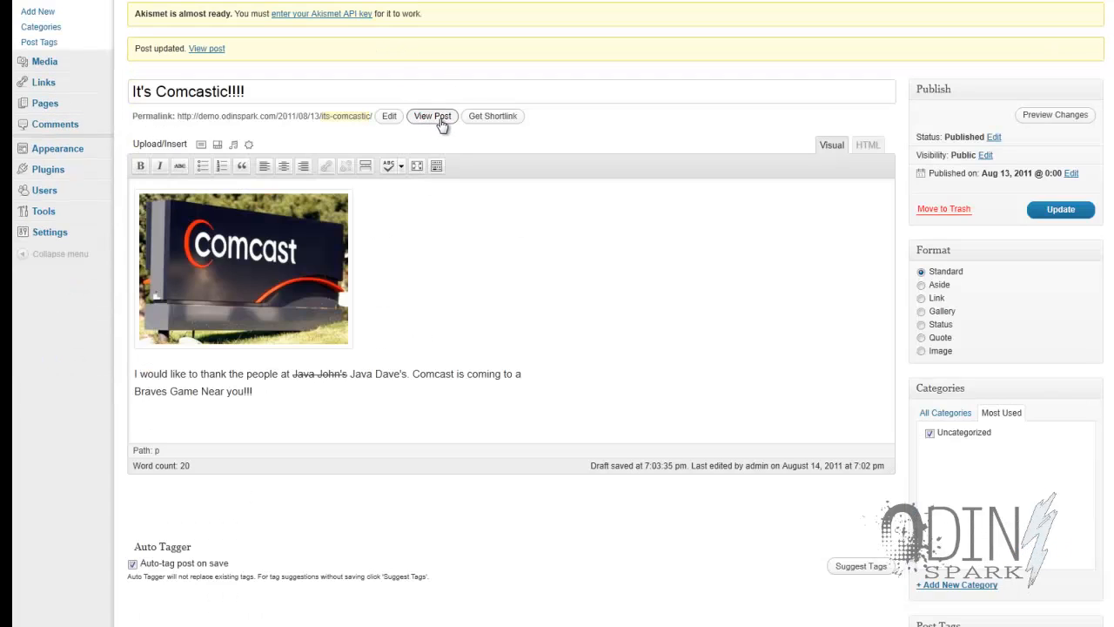
Step: View the "It's Comcastic!!!!" post on the live site and look for the retweet button
click(442, 120)
scroll(184, 396, down, 5)
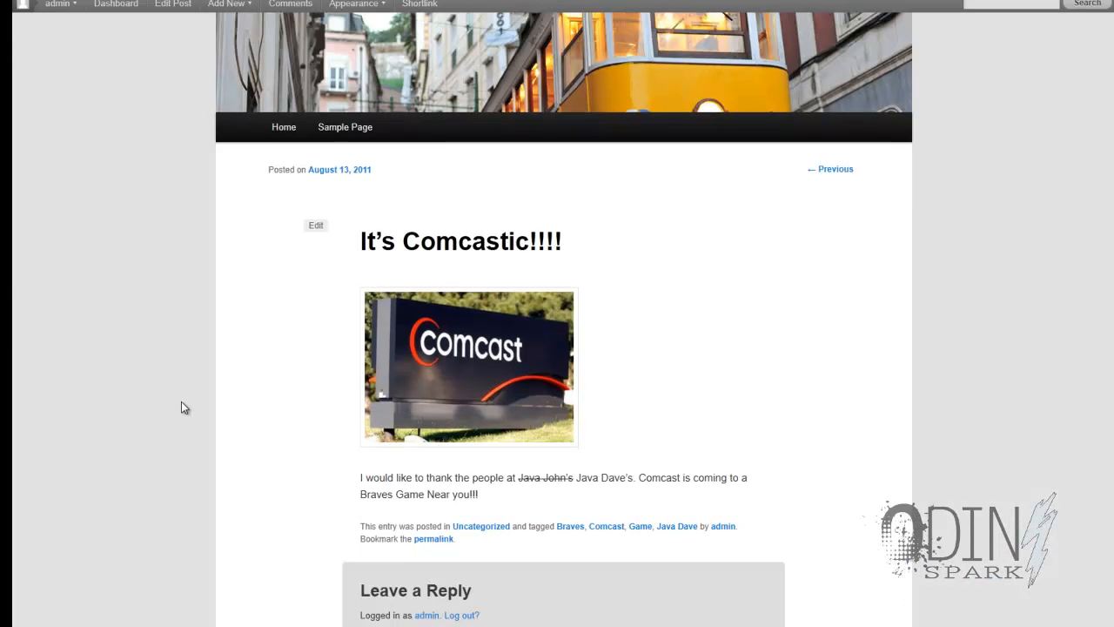
scroll(179, 405, up, 2)
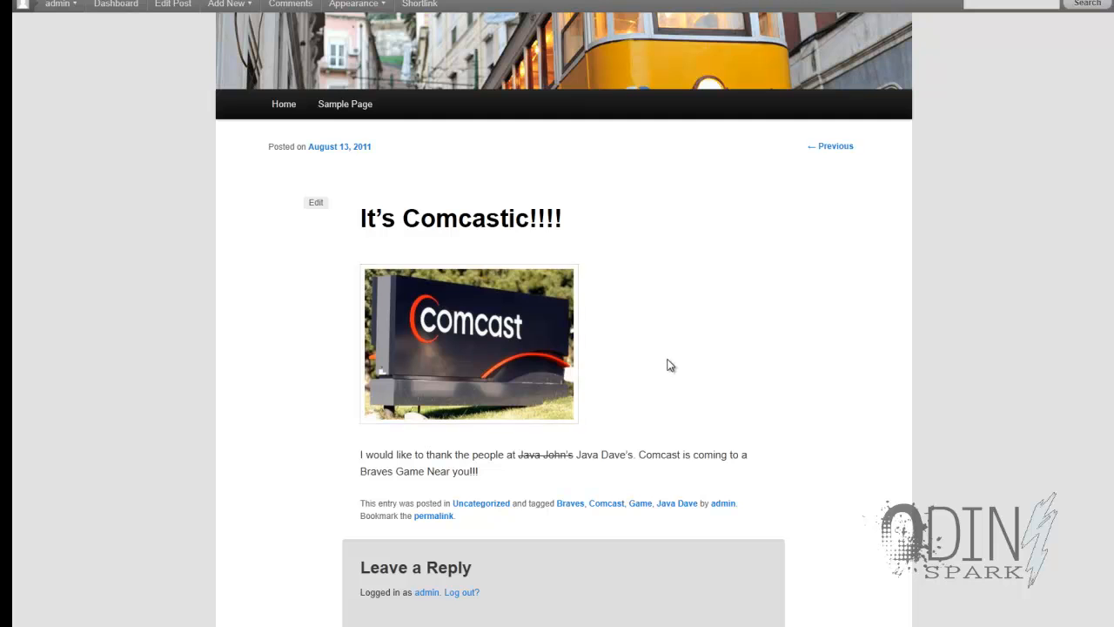
scroll(673, 366, up, 3)
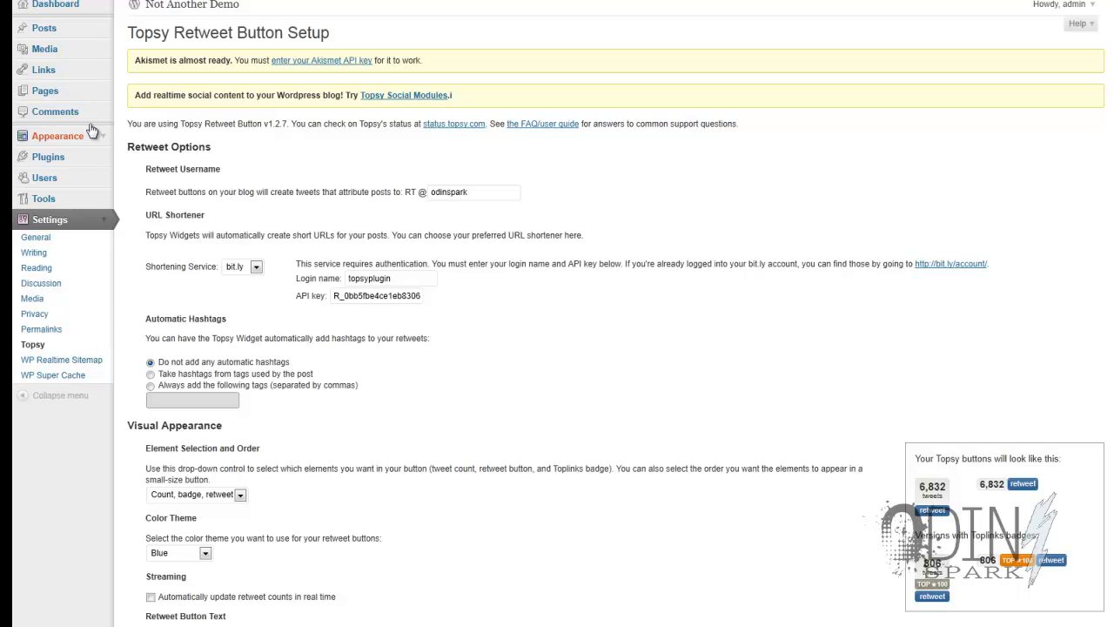
Step: Open the WP Super Cache settings and delete all cached pages
click(54, 376)
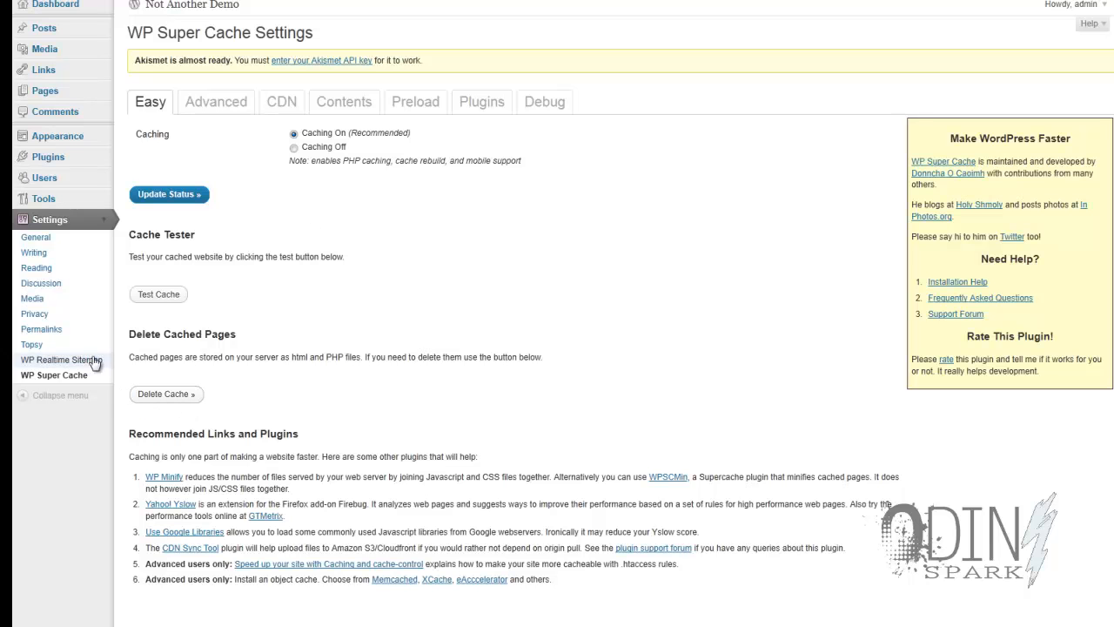
click(193, 397)
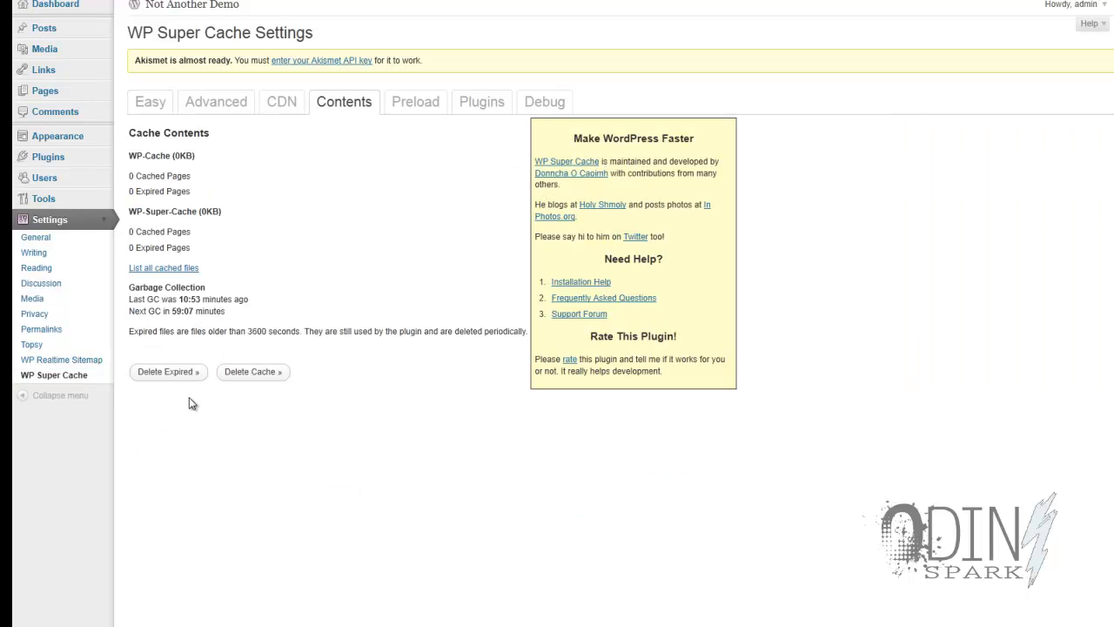
click(266, 375)
Step: Go back to the live "It's Comcastic!!!!" post and reload it to check for the retweet button
click(479, 1)
right_click(135, 150)
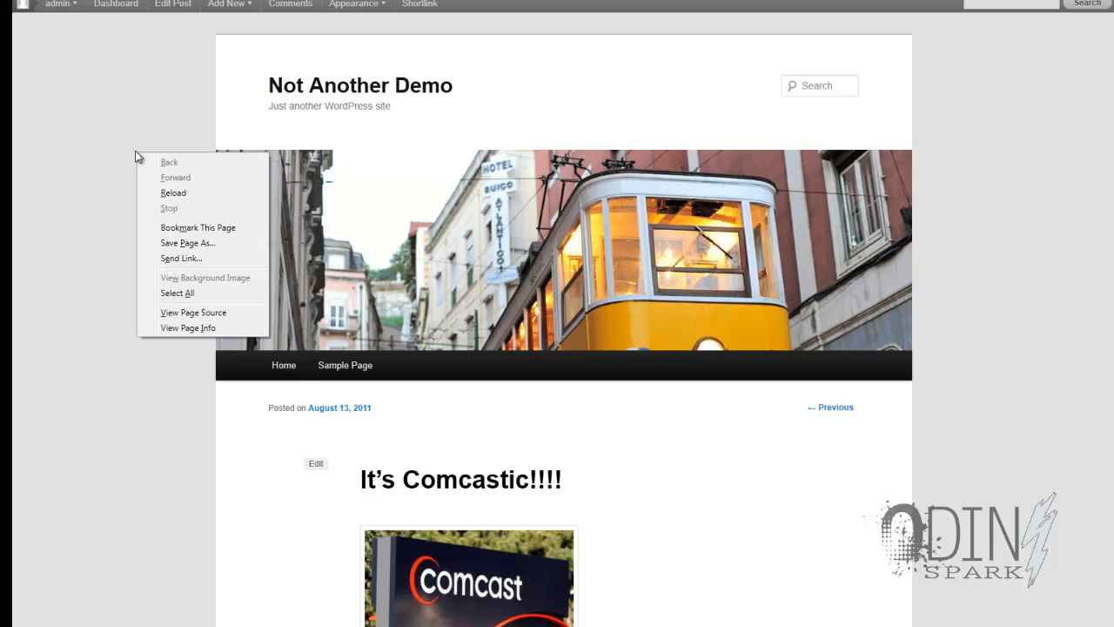
click(164, 191)
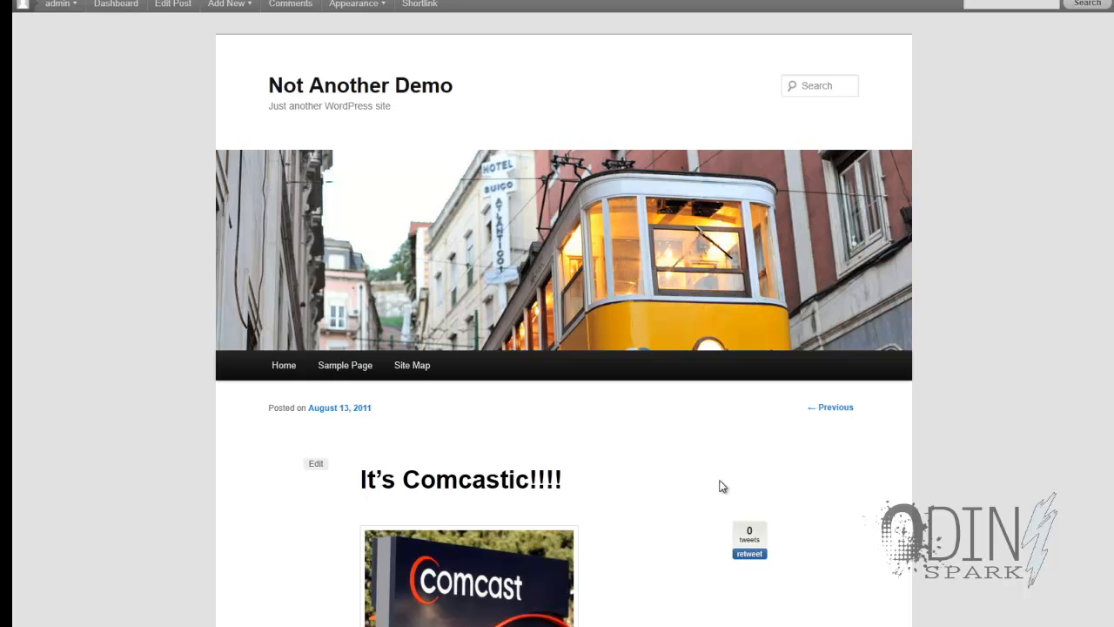
Step: Open the site's home page and examine the retweet buttons on the listed posts
click(299, 86)
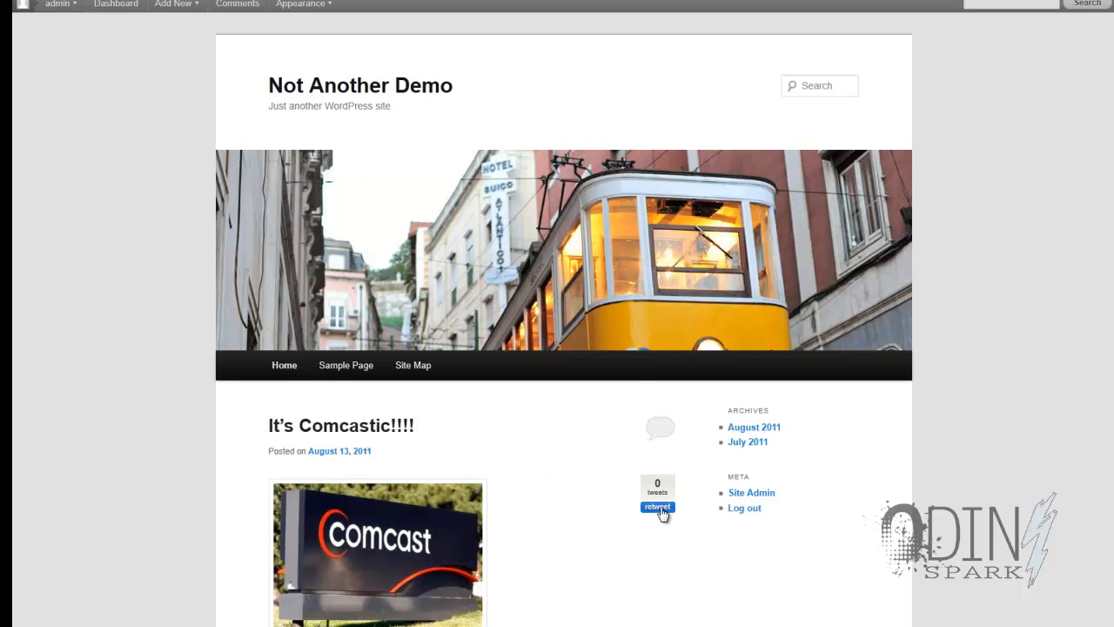
scroll(662, 517, down, 3)
scroll(659, 544, down, 3)
scroll(659, 550, down, 2)
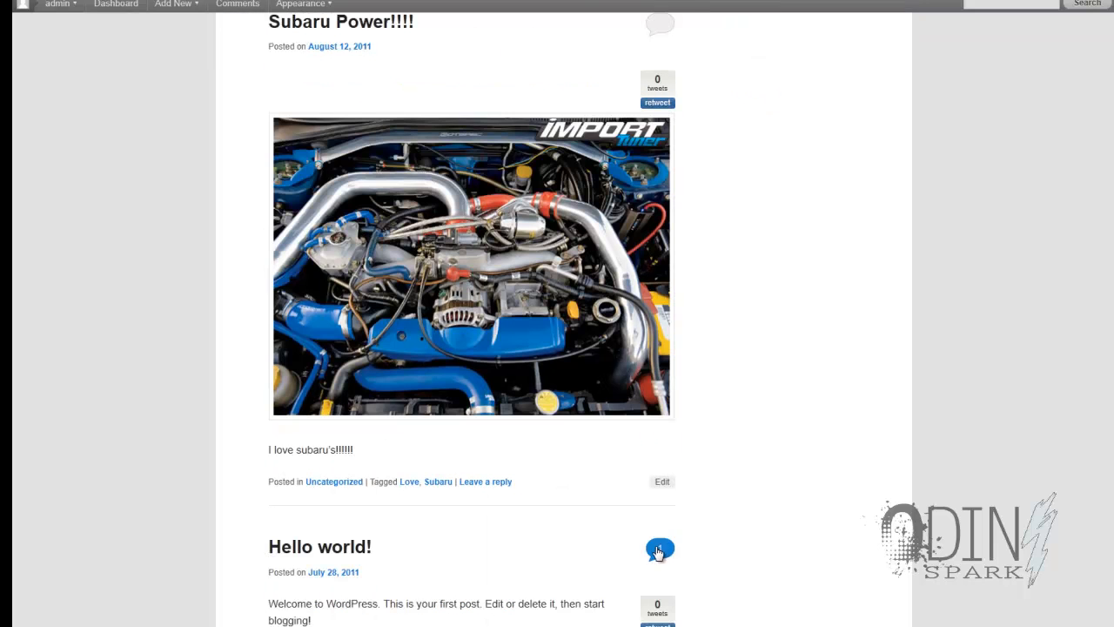
scroll(374, 537, up, 7)
scroll(413, 492, up, 3)
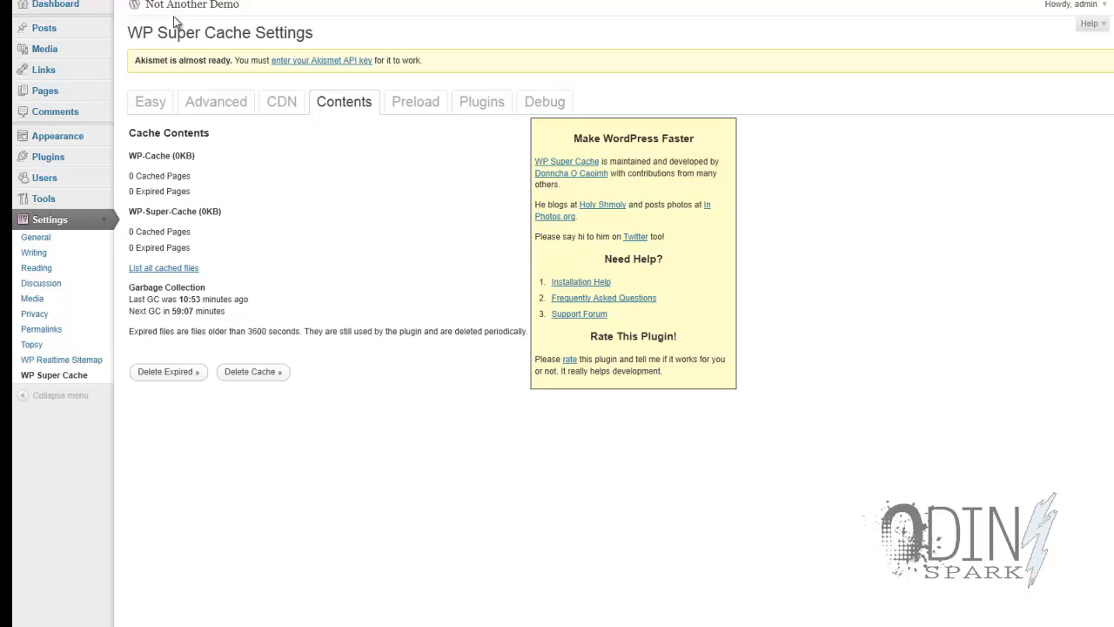
Step: Return to the dashboard's plugin installer and search for "simple facebook share"
click(61, 160)
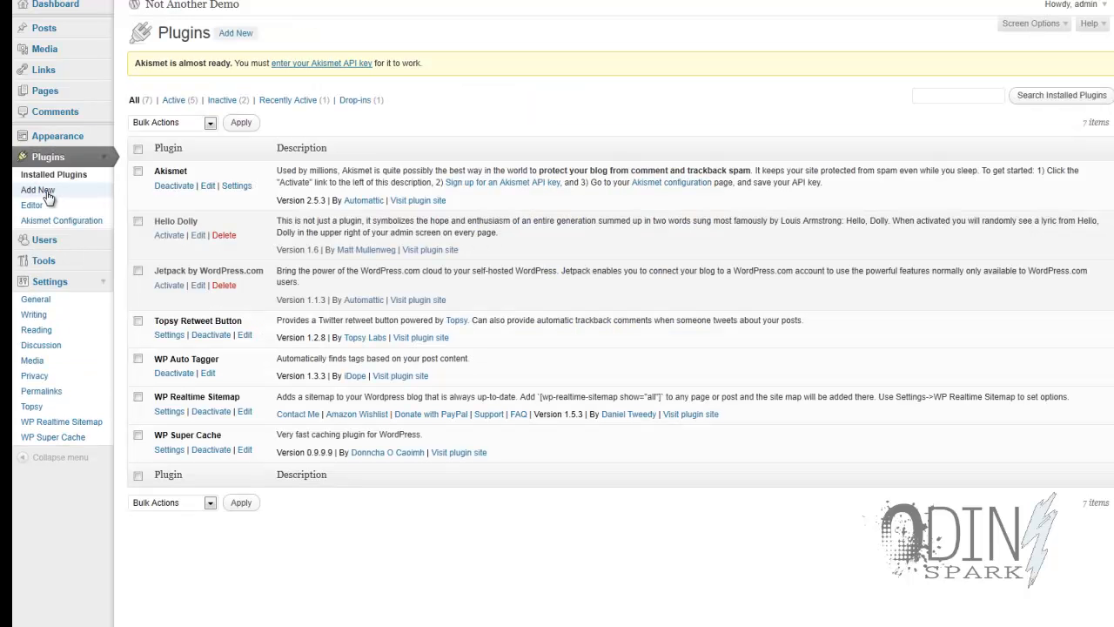
click(45, 190)
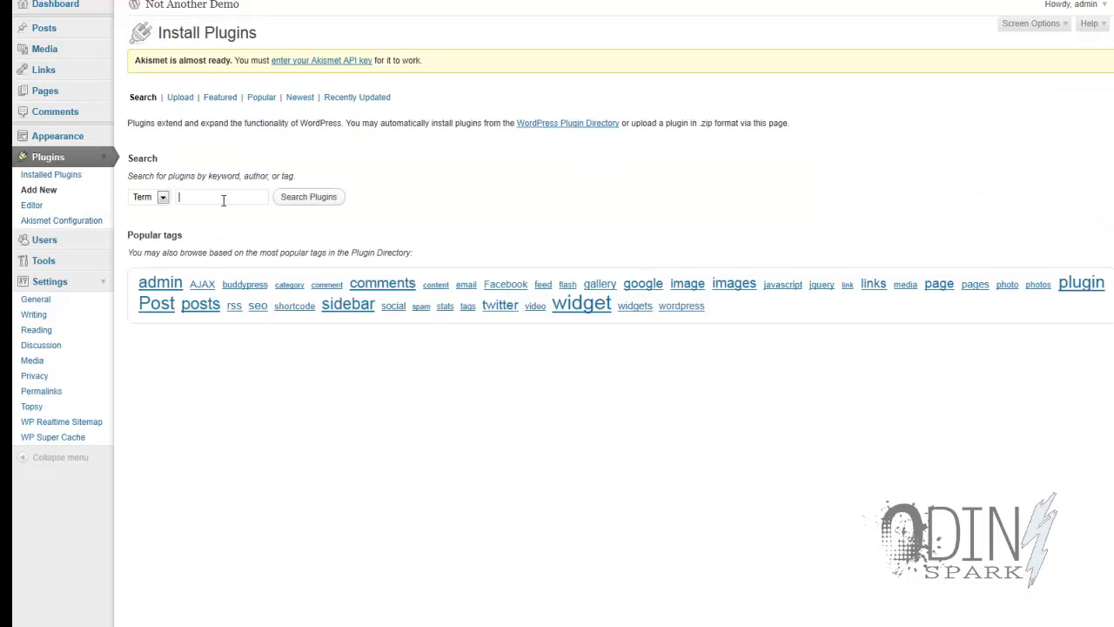
text(simple facebook share)
click(231, 199)
text(o)
click(310, 198)
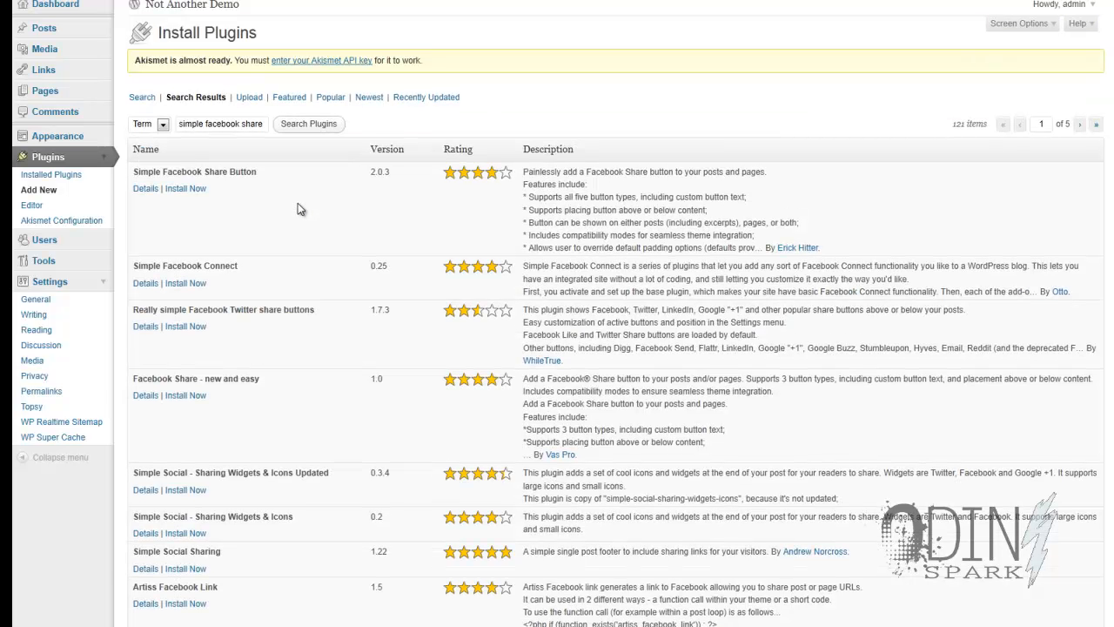
Step: Install the Simple Facebook Share Button plugin, confirm the installation, and activate it
click(188, 189)
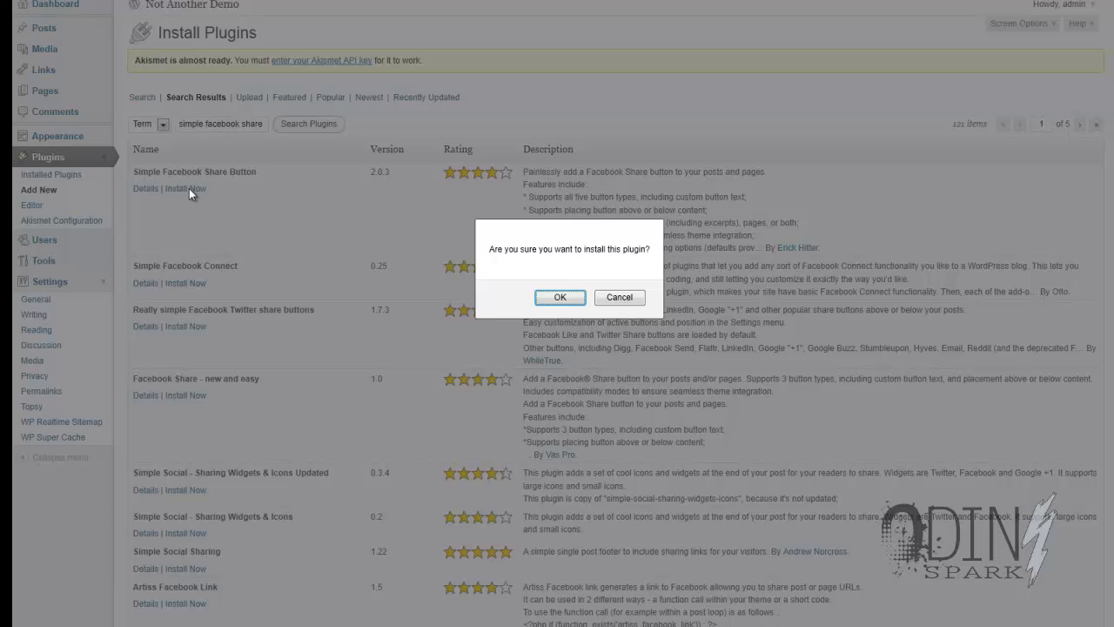
click(560, 297)
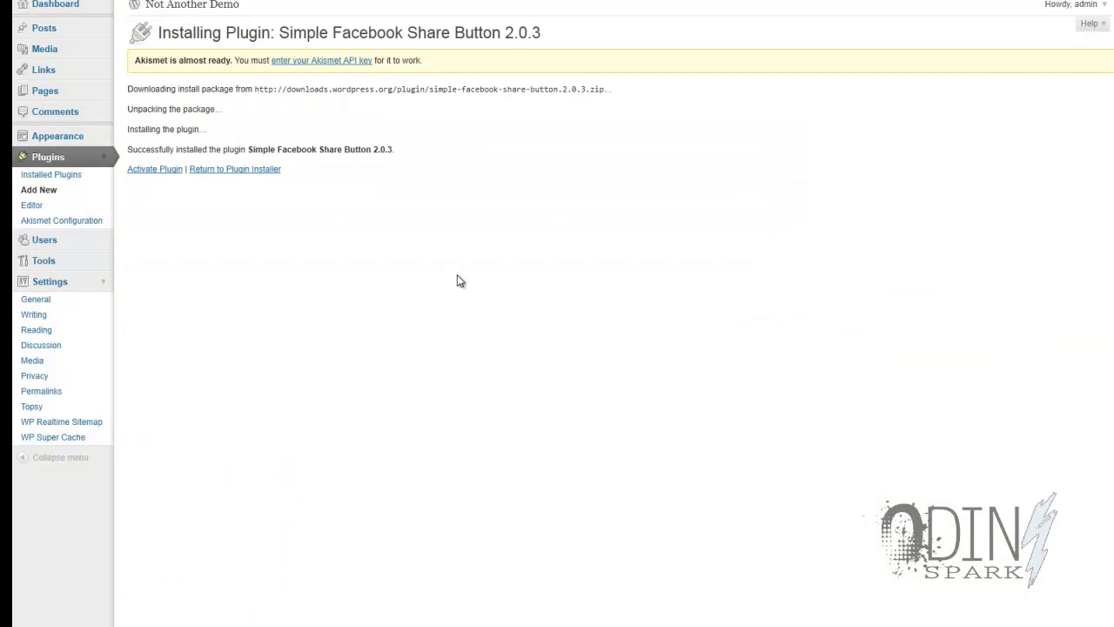
click(168, 173)
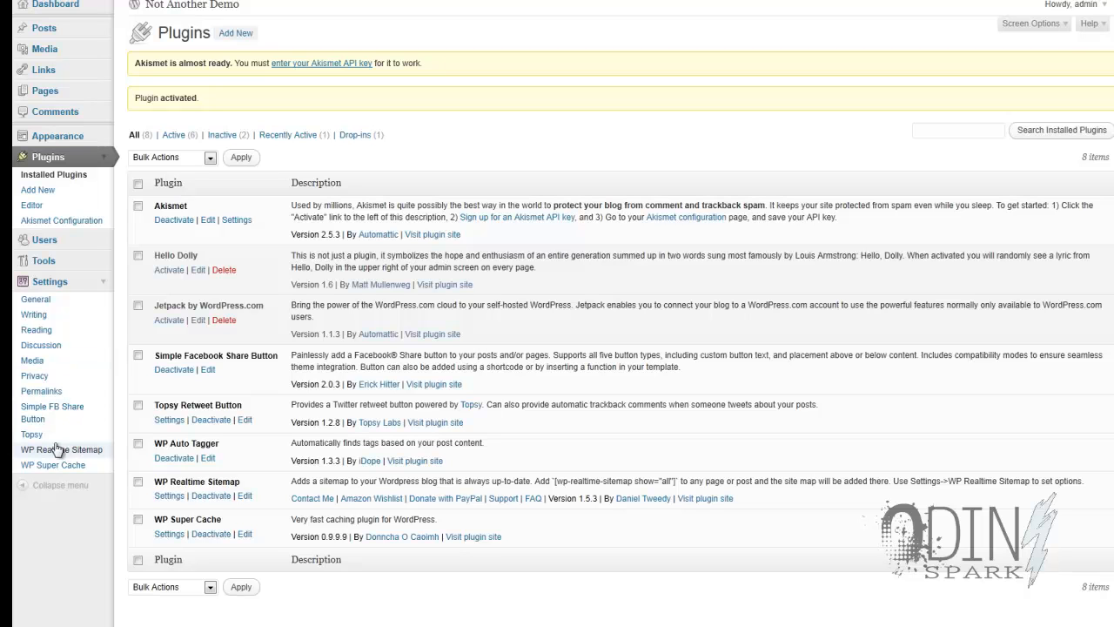
Step: Set Simple FB Share Button to display automatically, using the large style with the count above the button, and save the settings
click(48, 417)
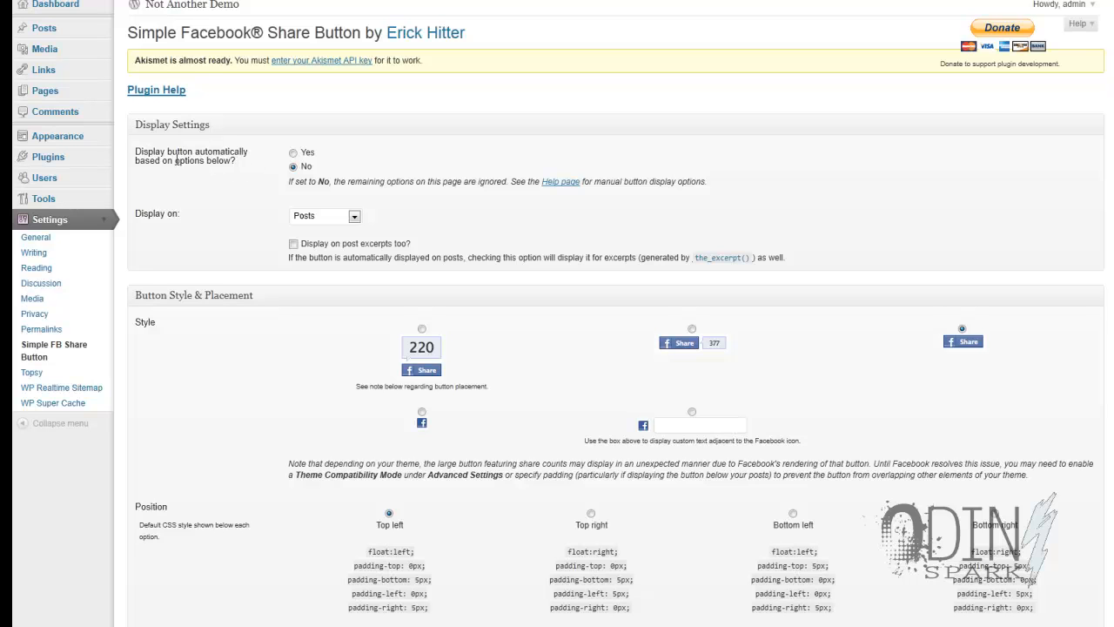
click(296, 155)
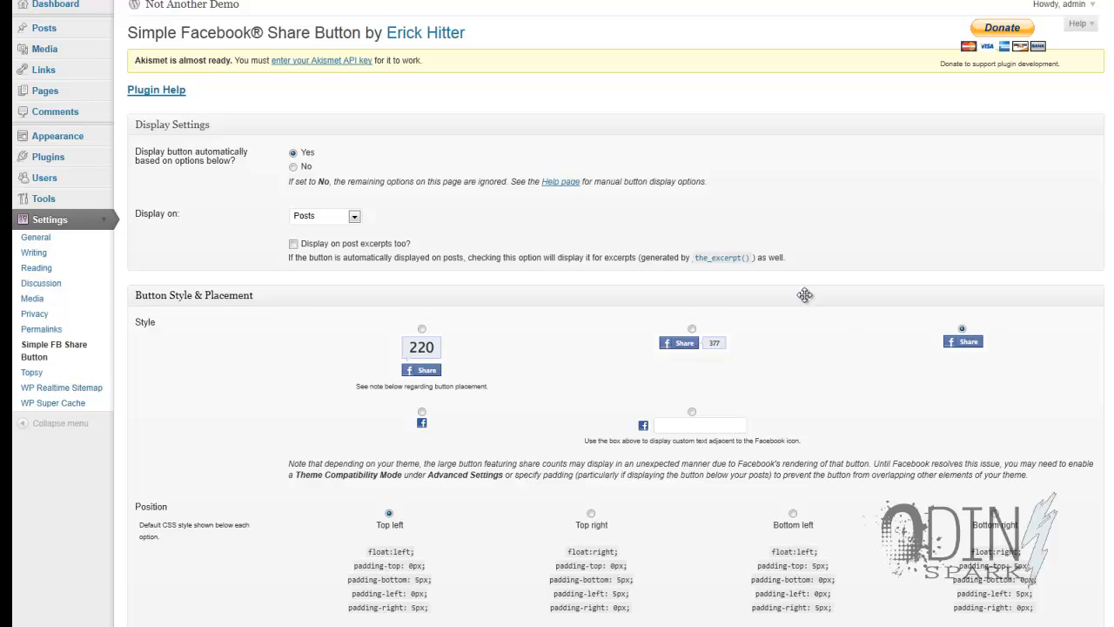
click(421, 329)
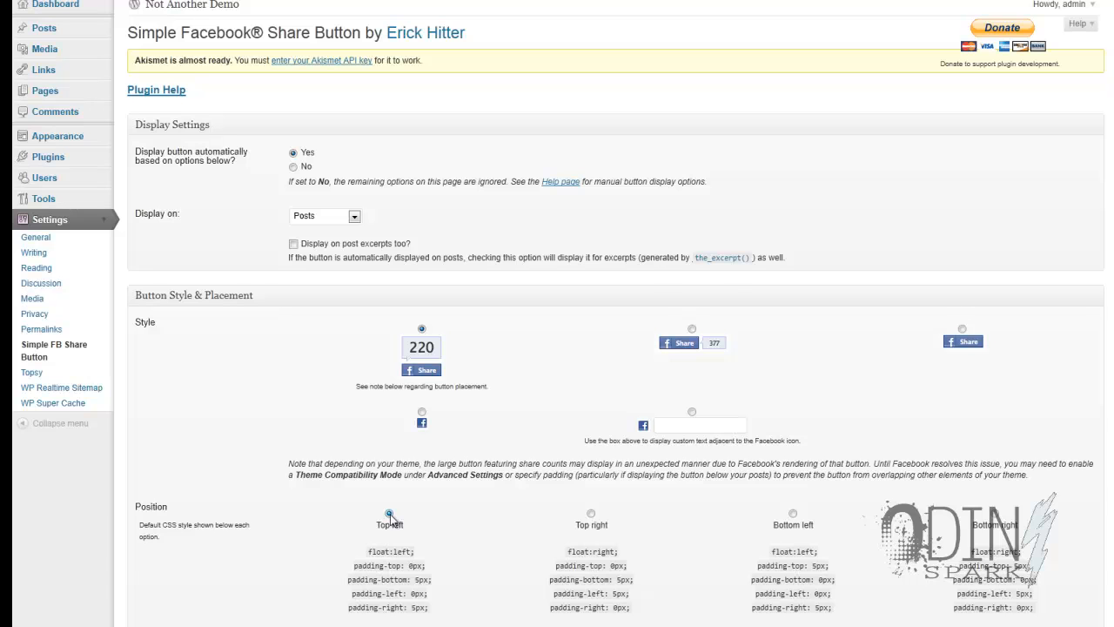
scroll(390, 518, down, 5)
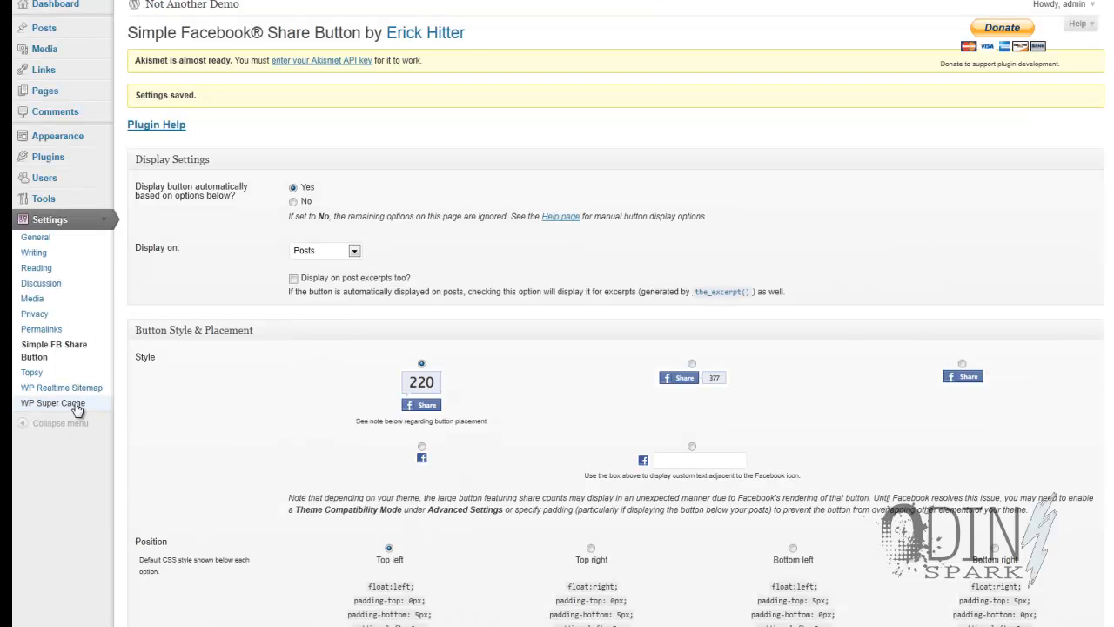
Step: Delete the cached pages in WP Super Cache and reload the live home page to check the Facebook share button
click(77, 405)
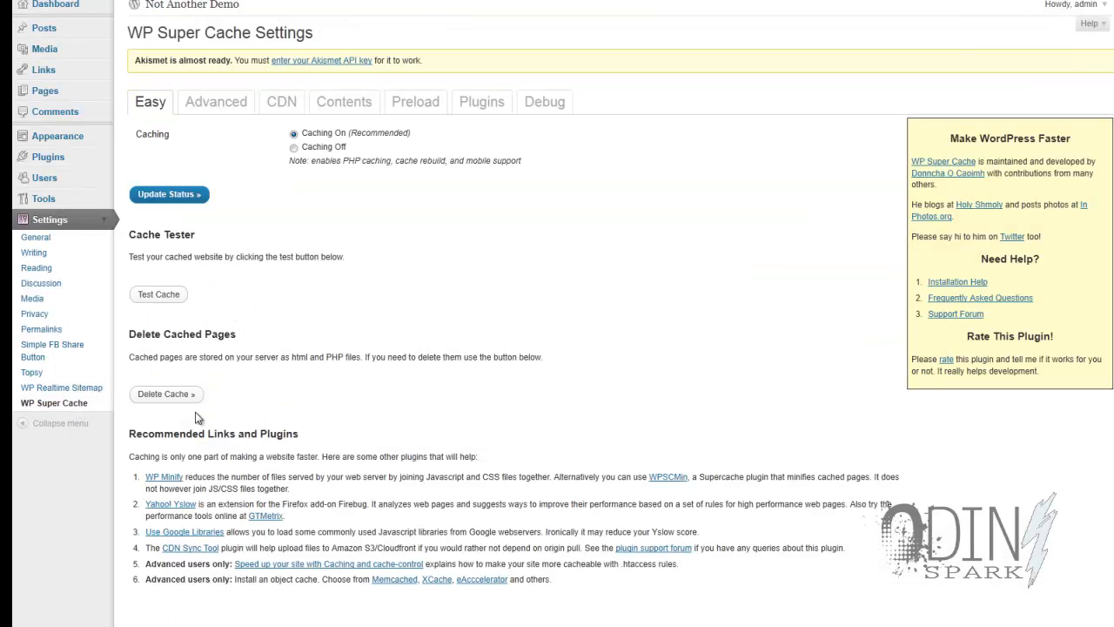
click(174, 393)
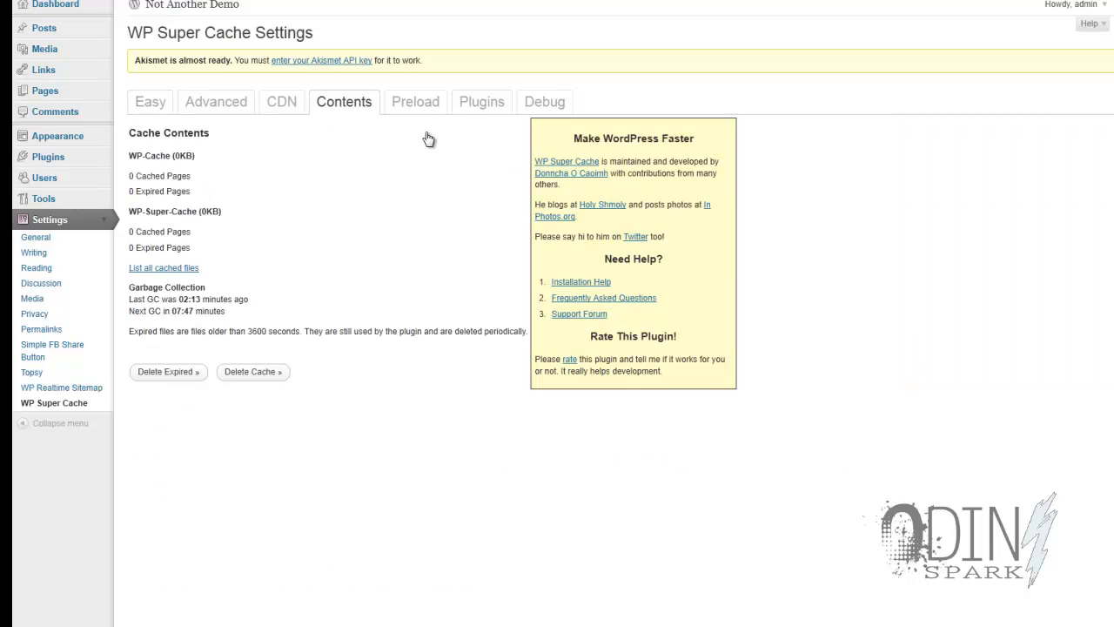
click(392, 1)
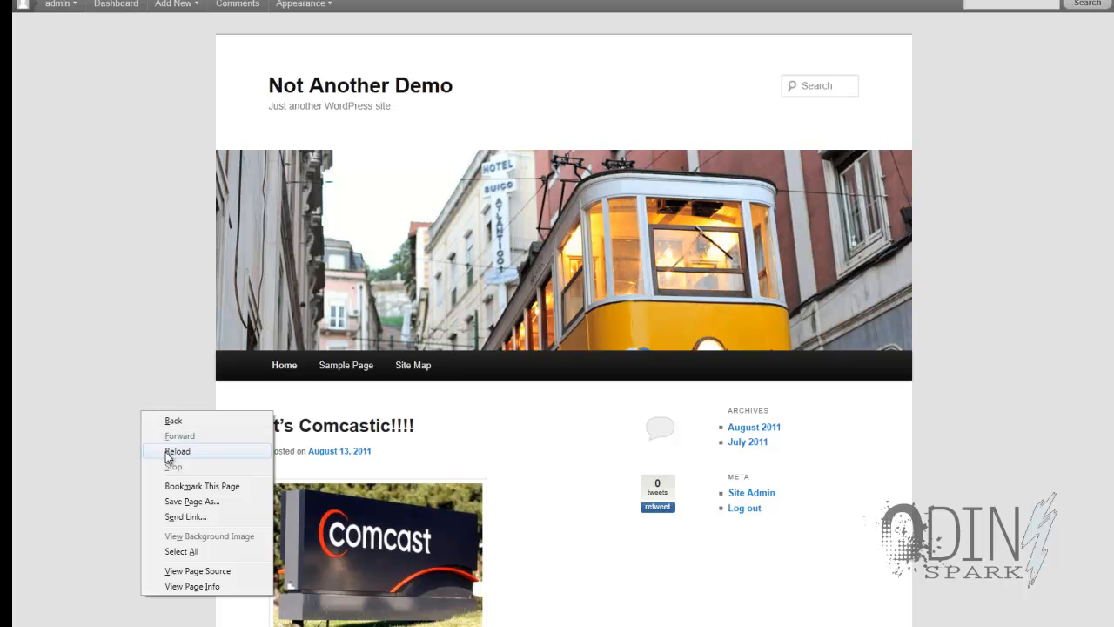
click(175, 451)
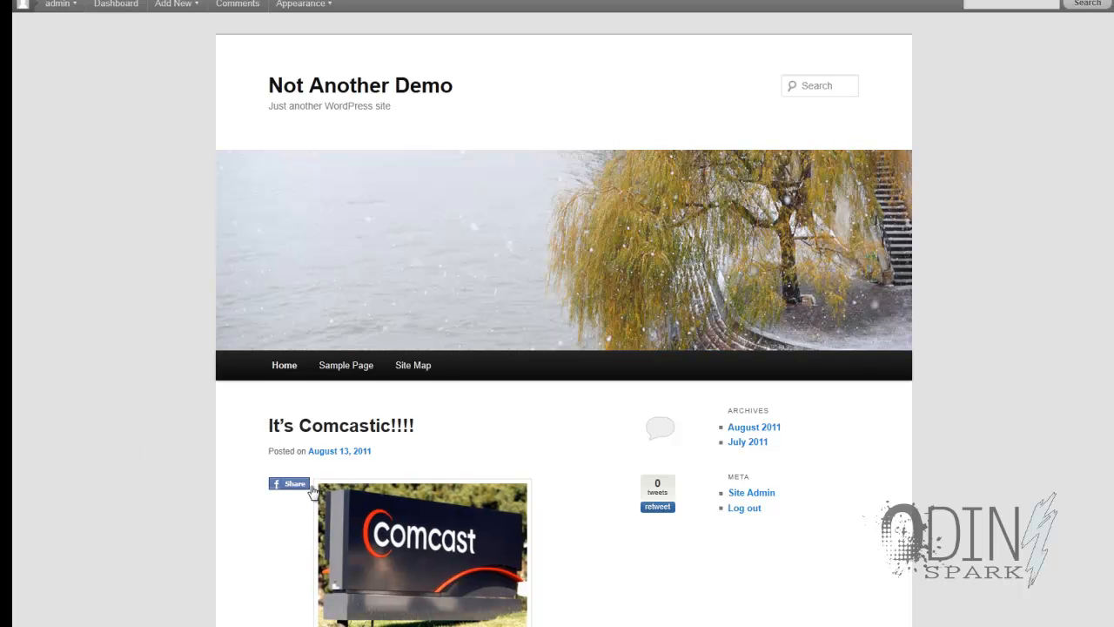